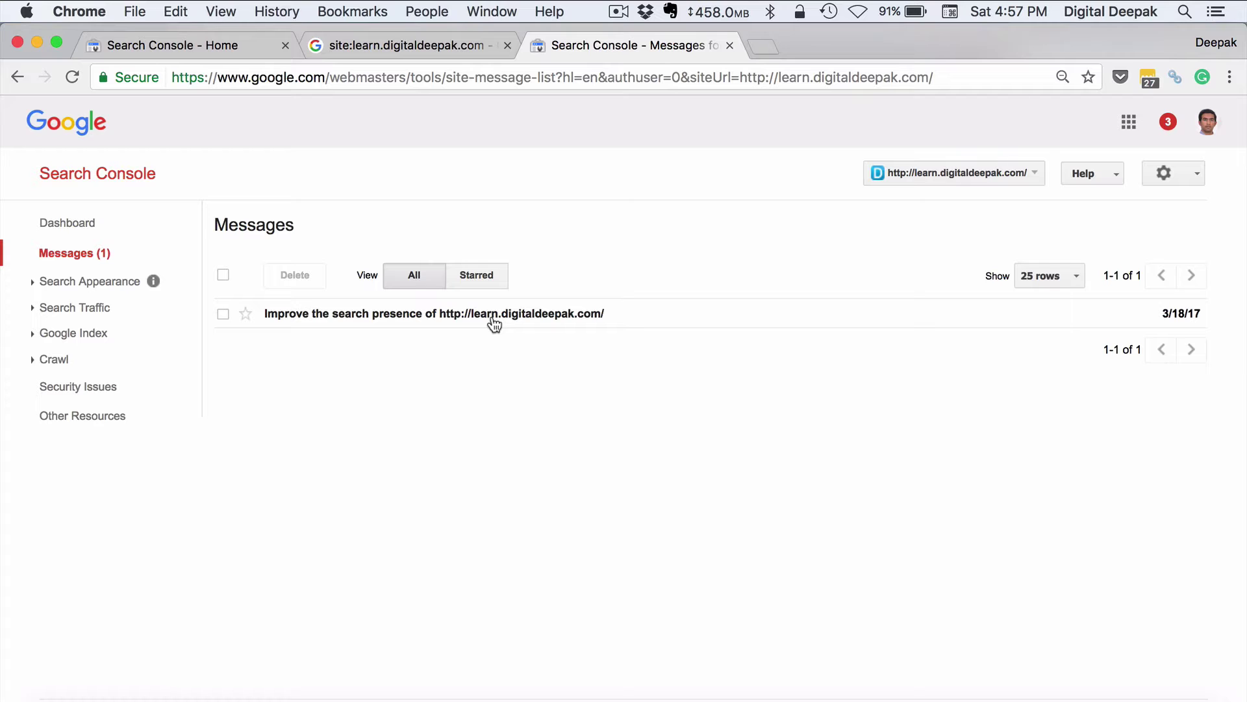
pyautogui.click(495, 315)
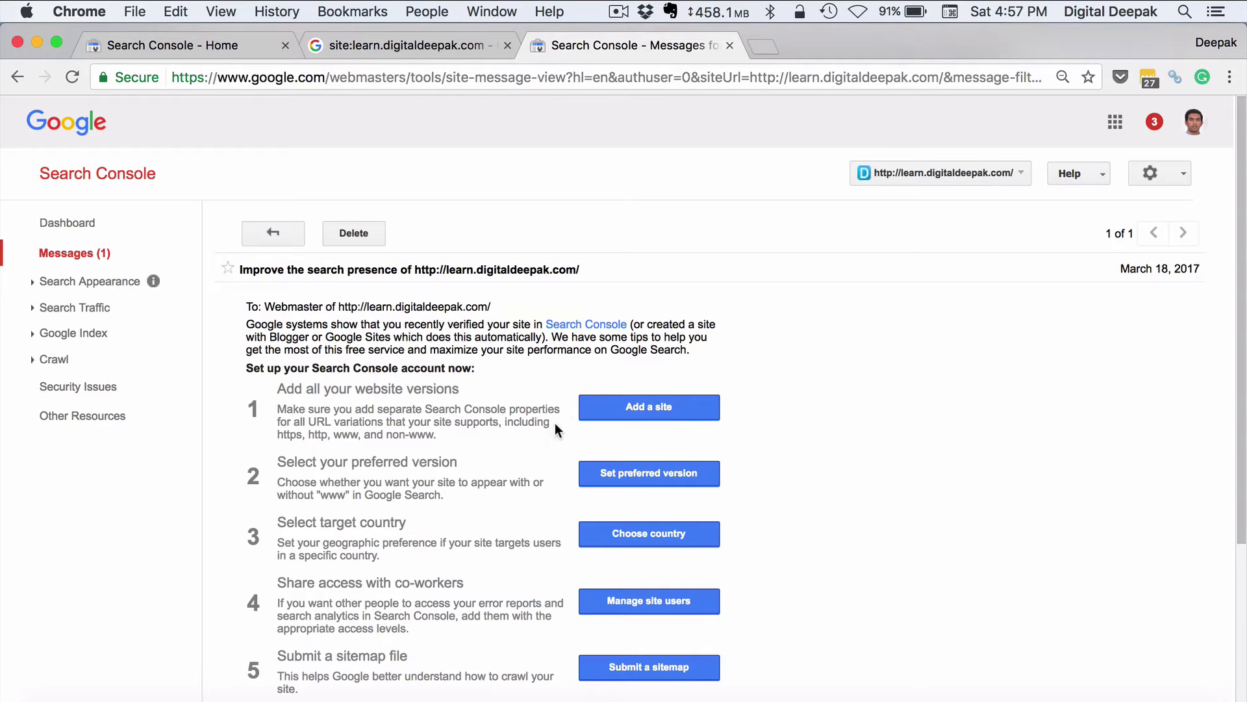
pyautogui.scroll(-1, 551, 430)
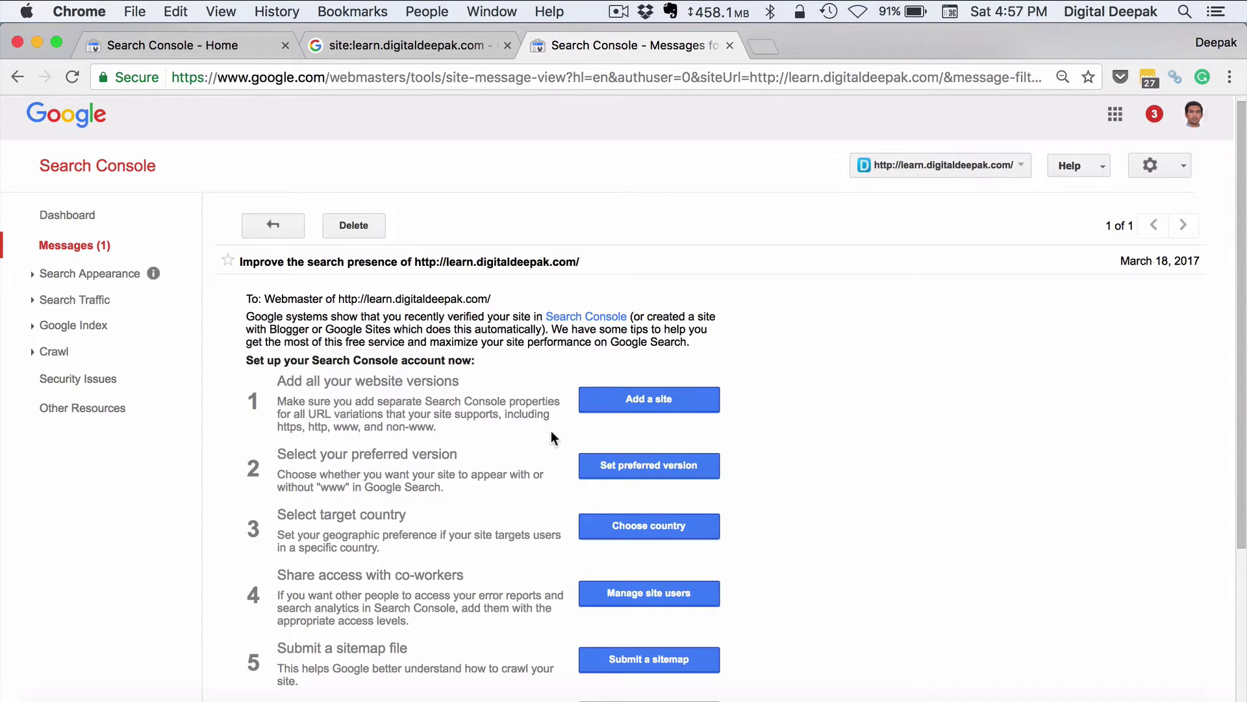
pyautogui.scroll(-1, 552, 436)
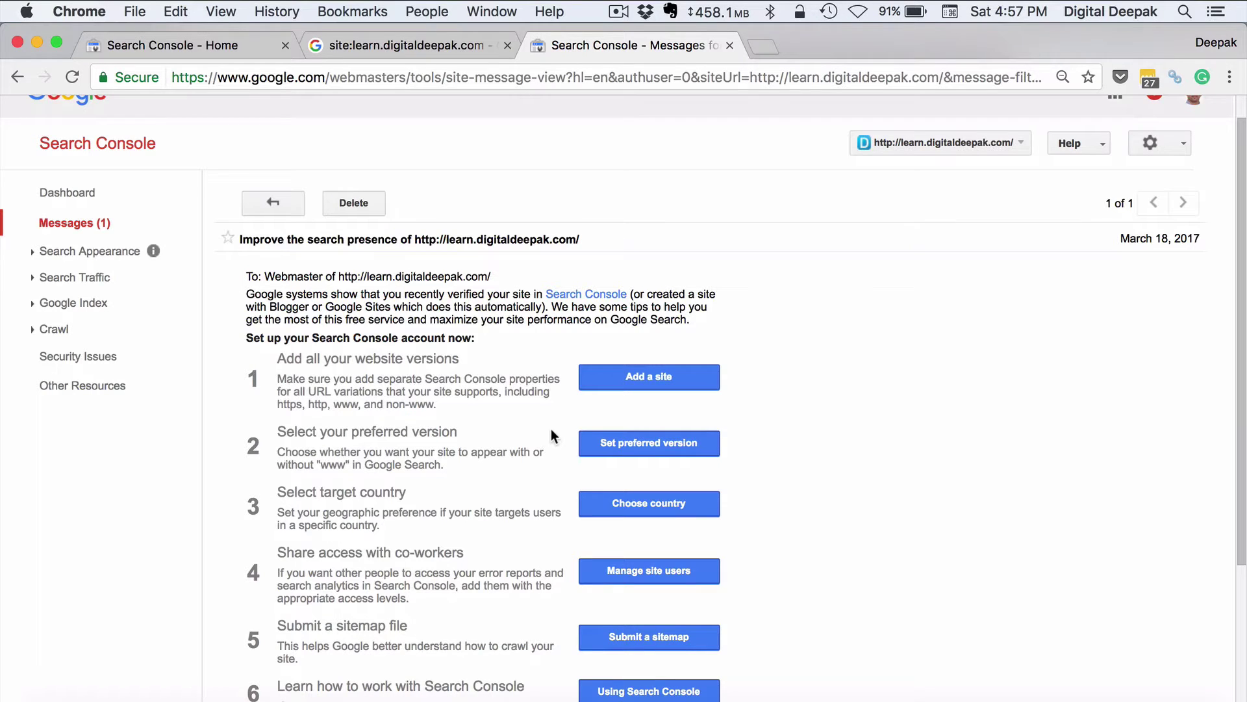
# Open the digitaldeepak.com home page in a new tab, leaving out the suggested lesson path
pyautogui.click(771, 50)
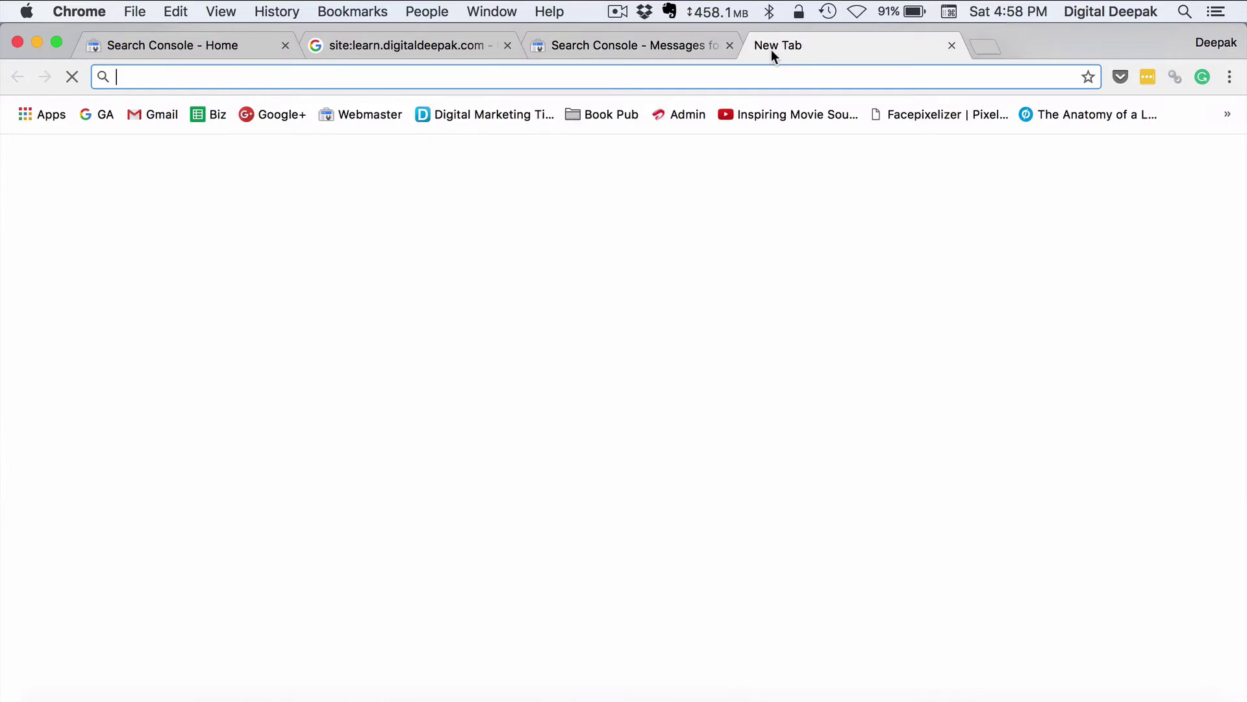
pyautogui.write('digitaldeepak.com/lesson-4-how-to-create-your-first-website/')
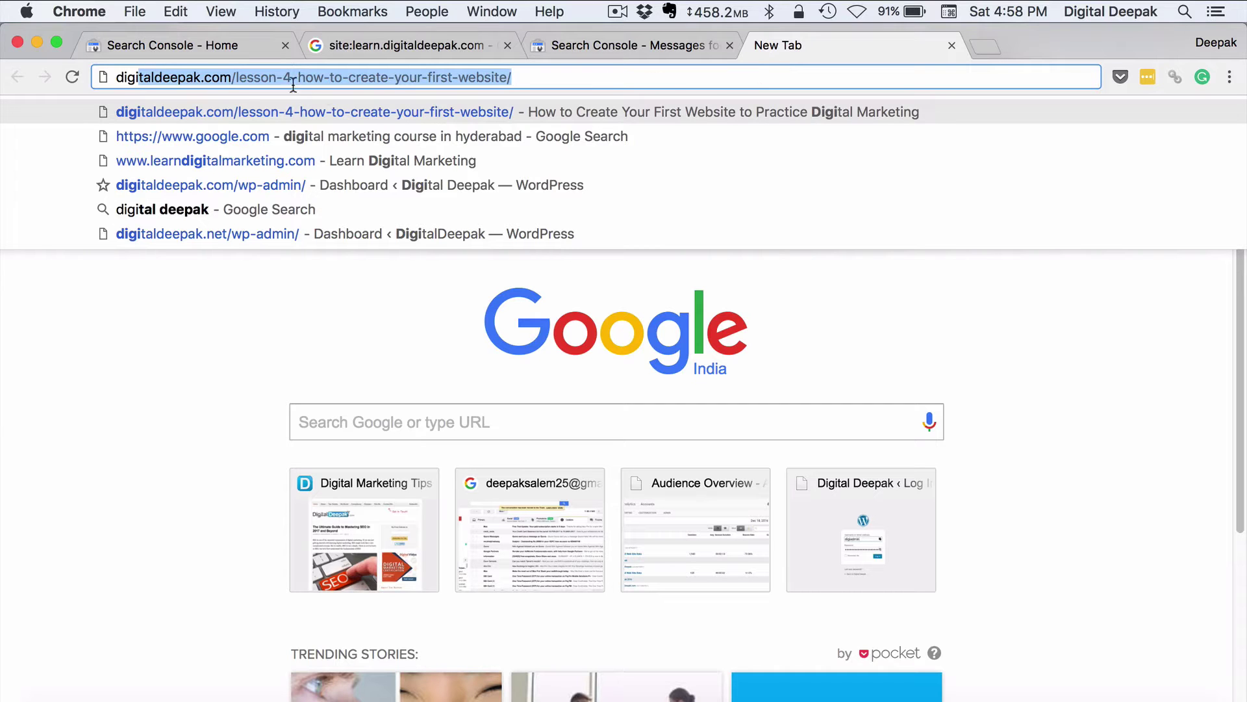
pyautogui.click(237, 78)
pyautogui.moveTo(230, 78); pyautogui.dragTo(560, 64)
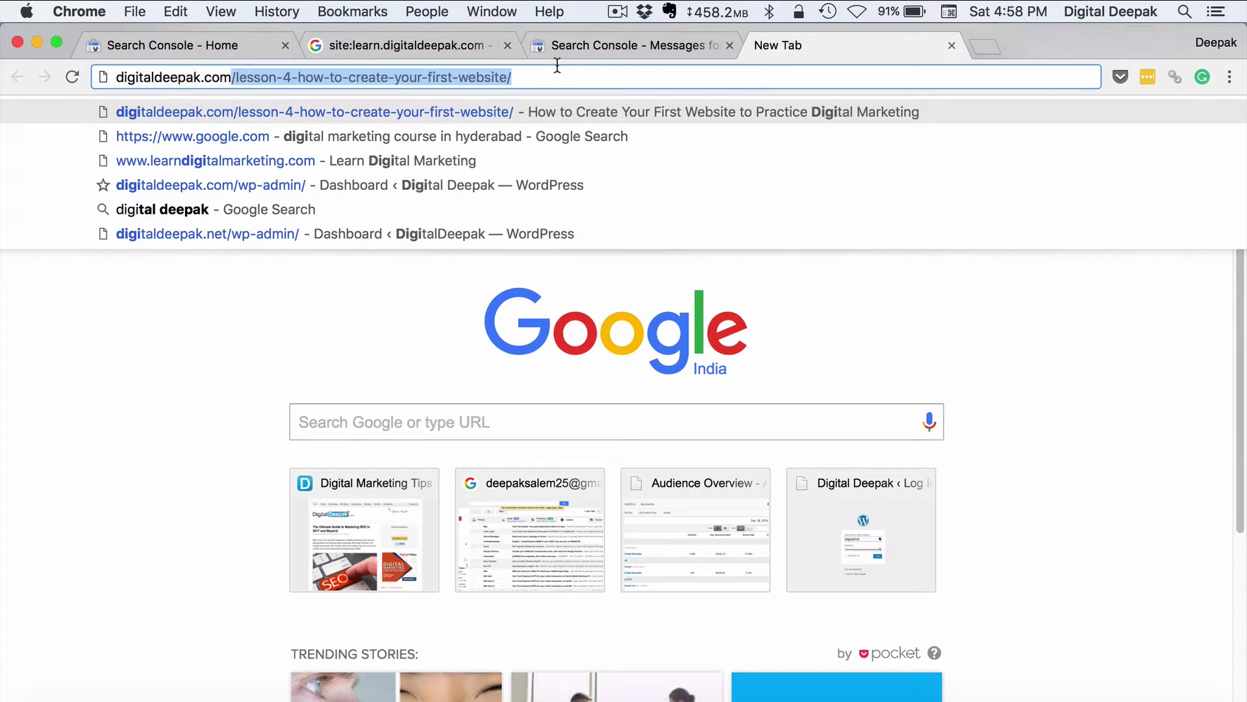
pyautogui.press('BackSpace')
pyautogui.press('Return')
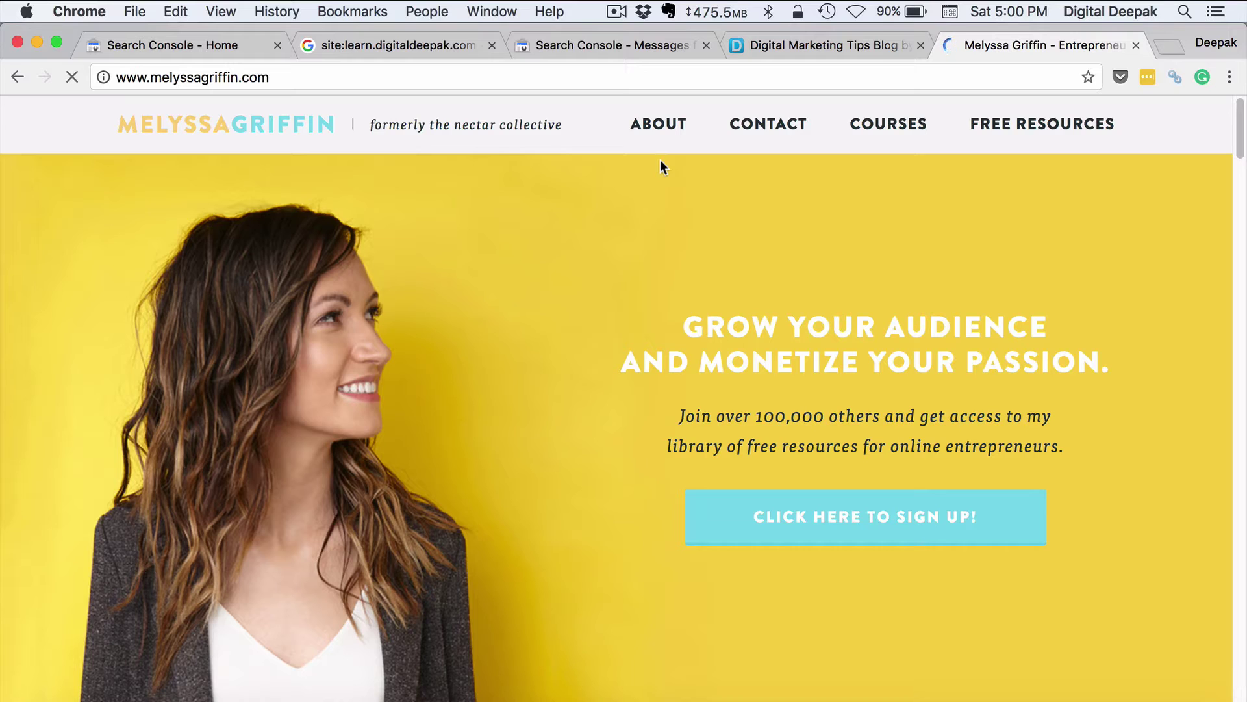
pyautogui.click(636, 77)
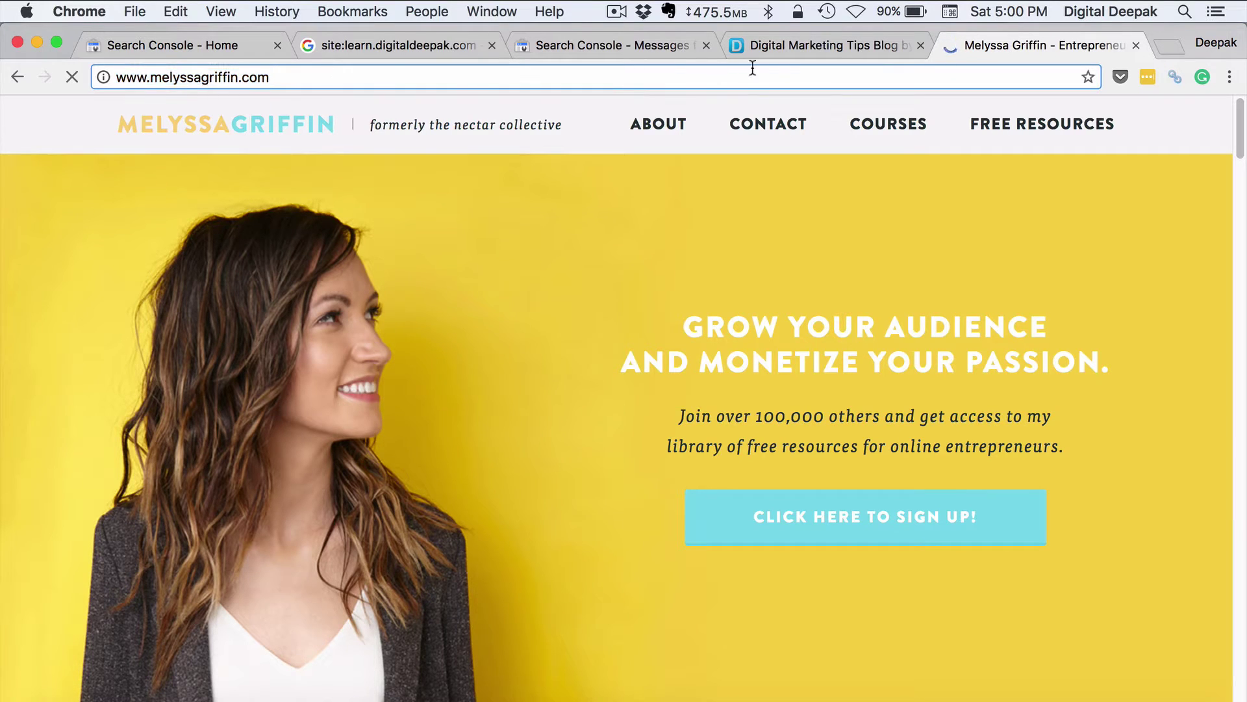
pyautogui.click(803, 54)
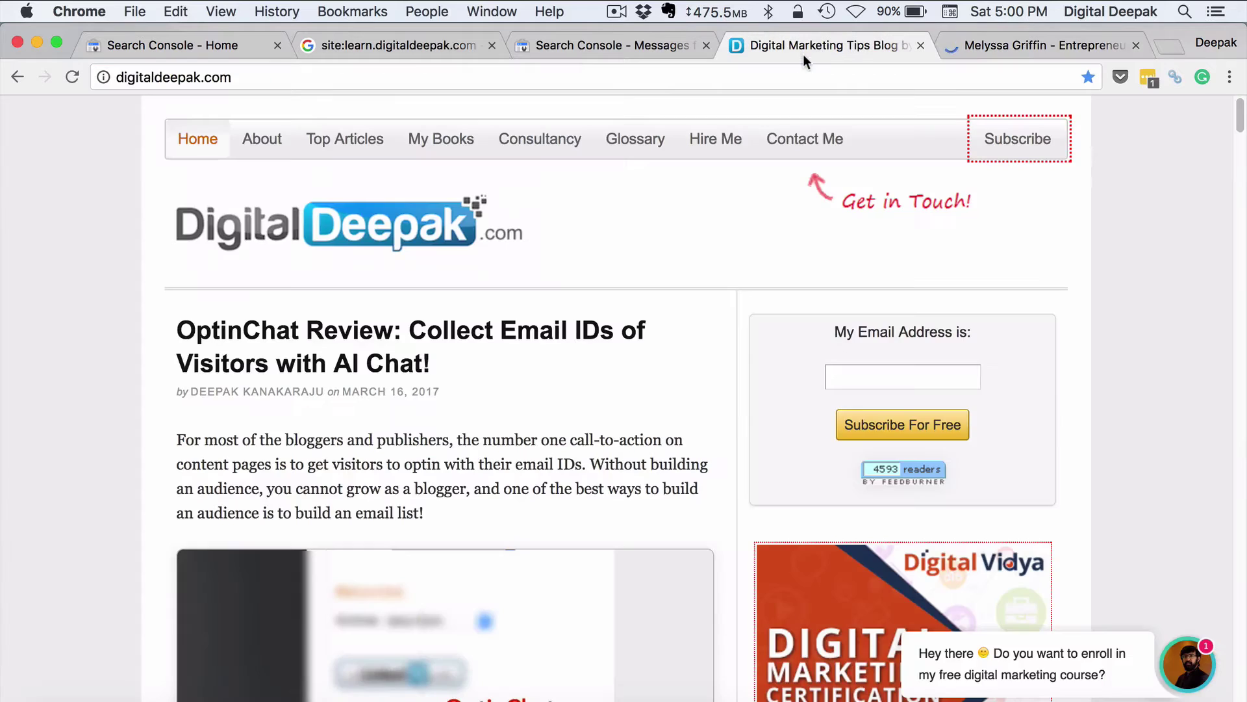
pyautogui.click(119, 76)
pyautogui.click(119, 76)
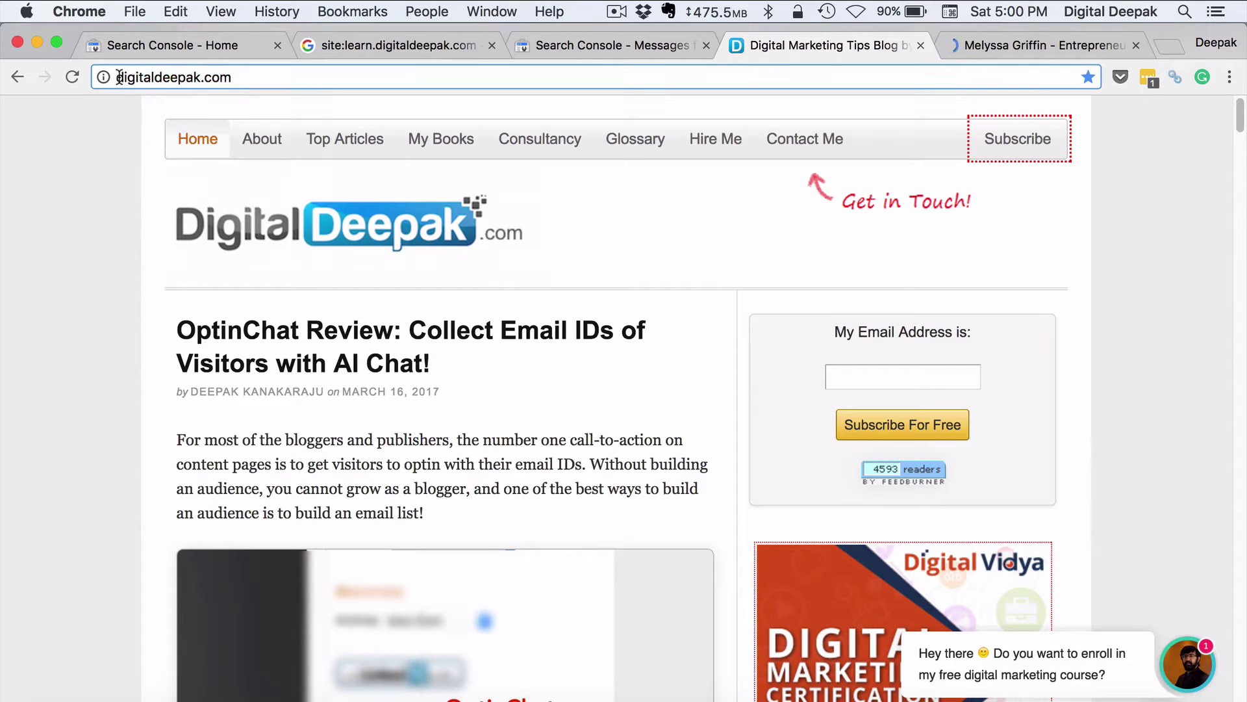
pyautogui.write('www.')
pyautogui.press('Return')
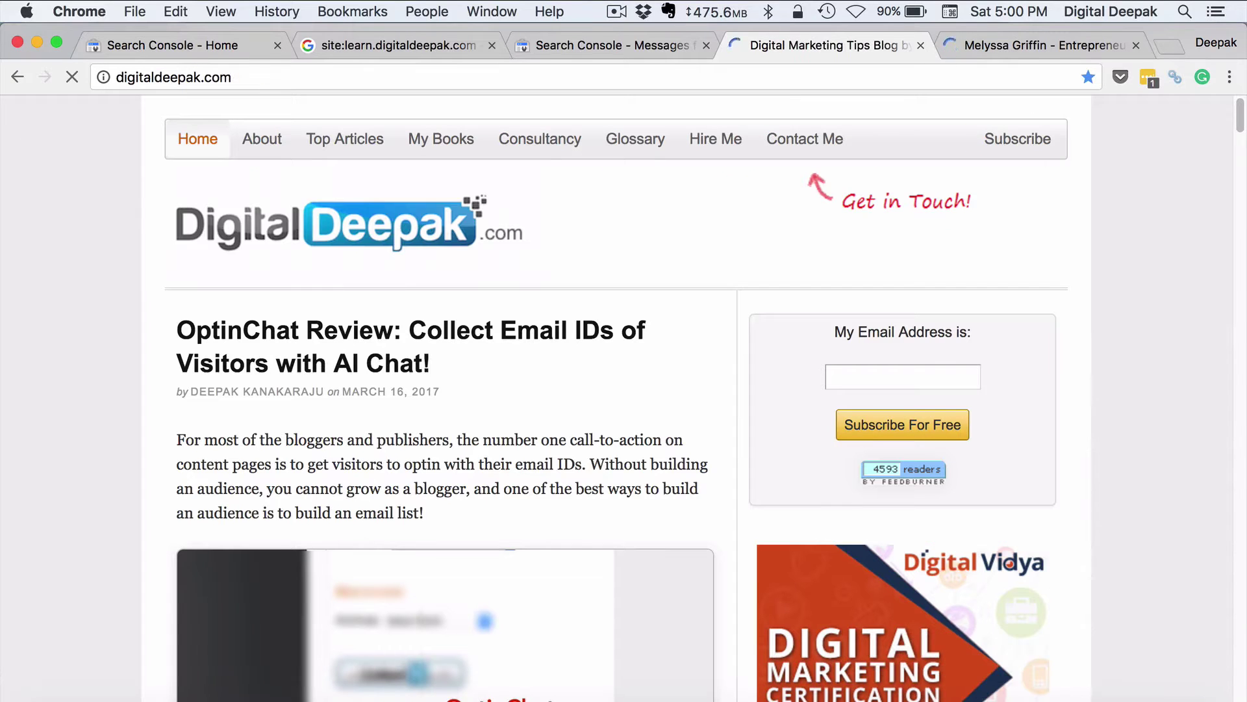
pyautogui.click(1068, 47)
pyautogui.click(147, 78)
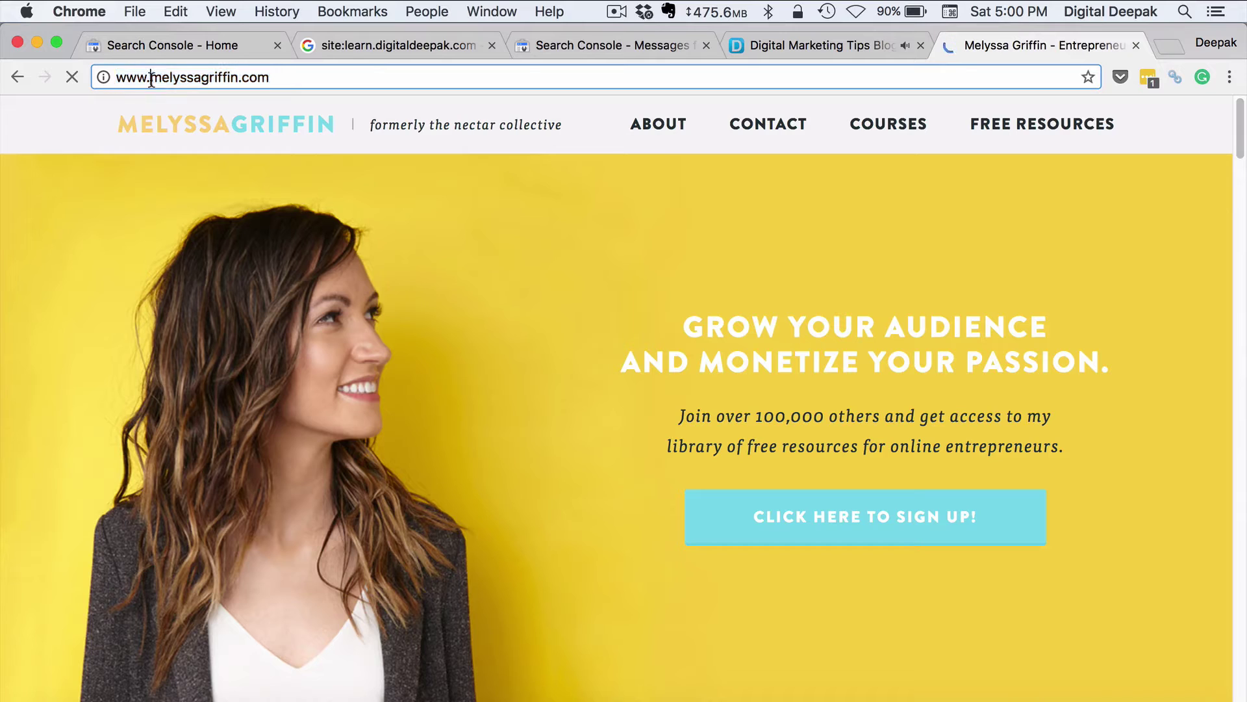
pyautogui.moveTo(149, 78); pyautogui.dragTo(116, 78)
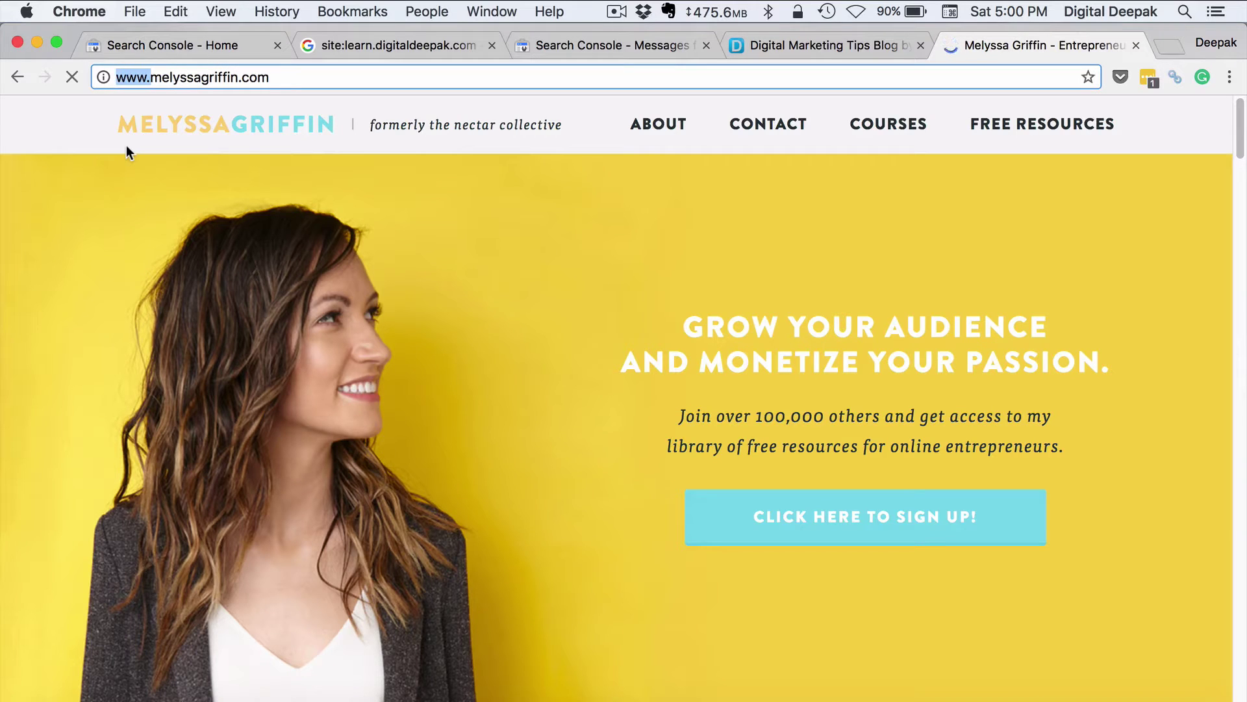
pyautogui.press('BackSpace')
pyautogui.press('Return')
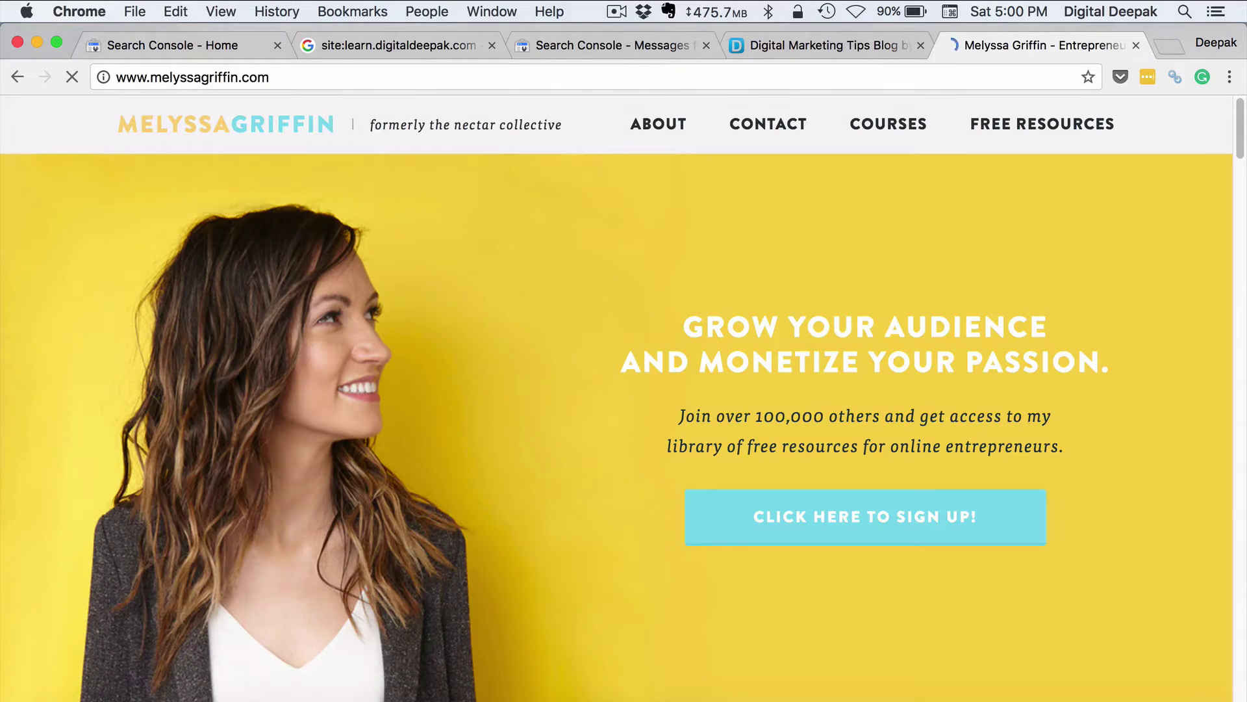
pyautogui.click(1135, 46)
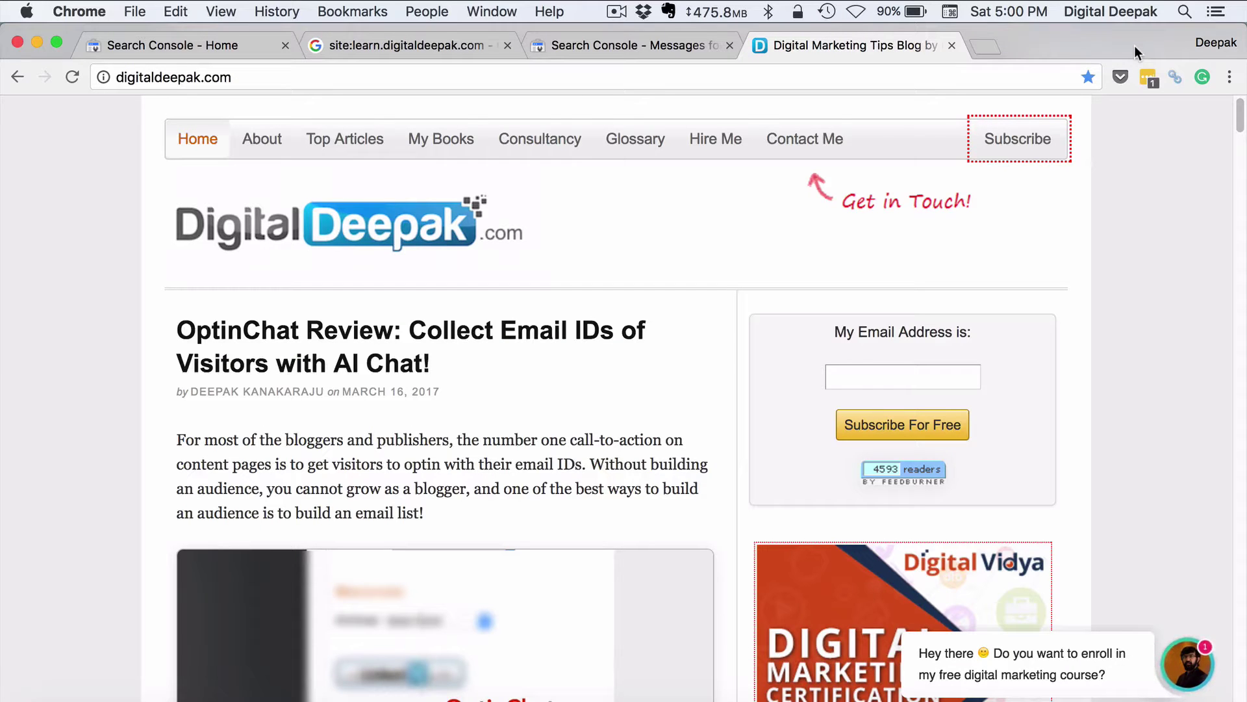
# Open the preferred version settings from the learn.digitaldeepak.com message and examine the Preferred domain entry
pyautogui.click(642, 48)
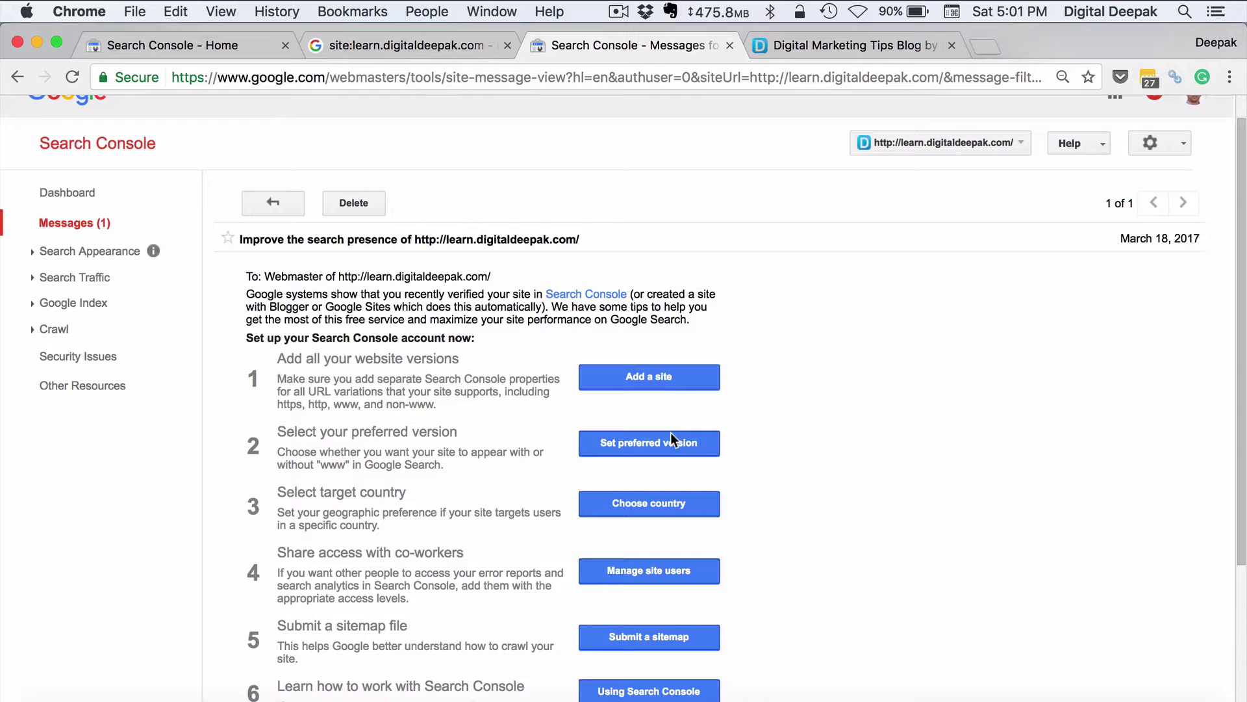
pyautogui.click(669, 451)
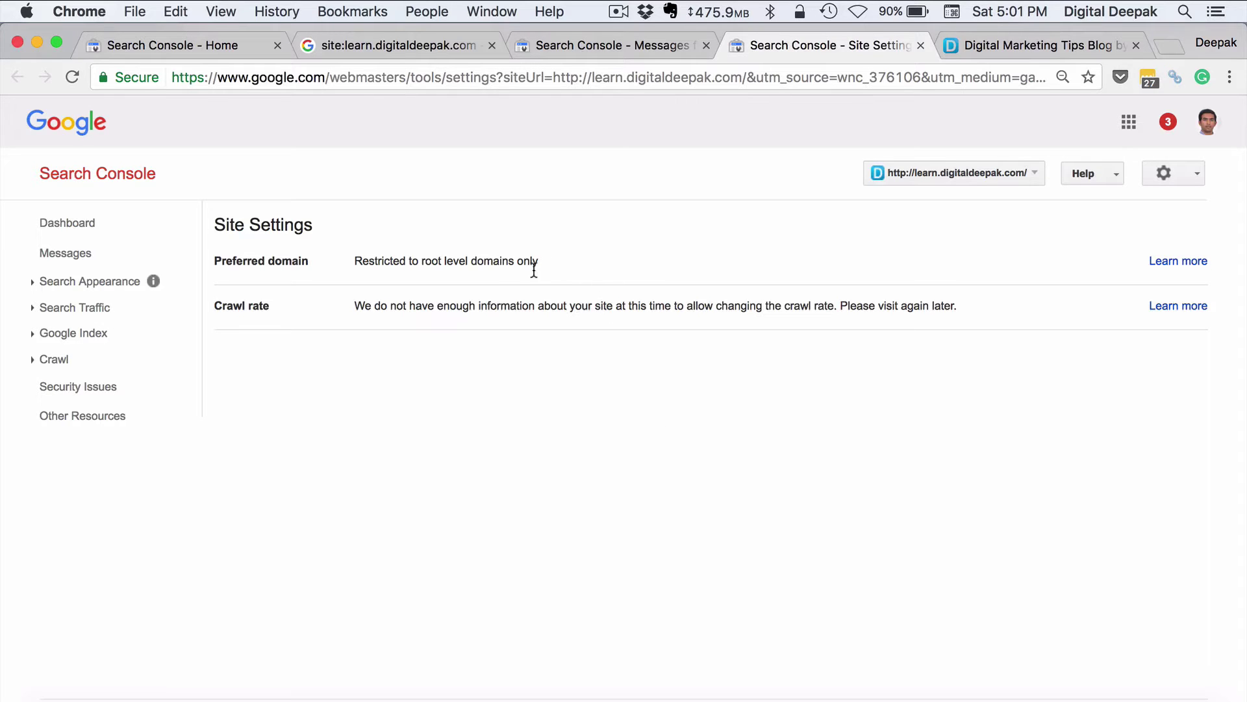
pyautogui.tripleClick(351, 260)
pyautogui.click(563, 257)
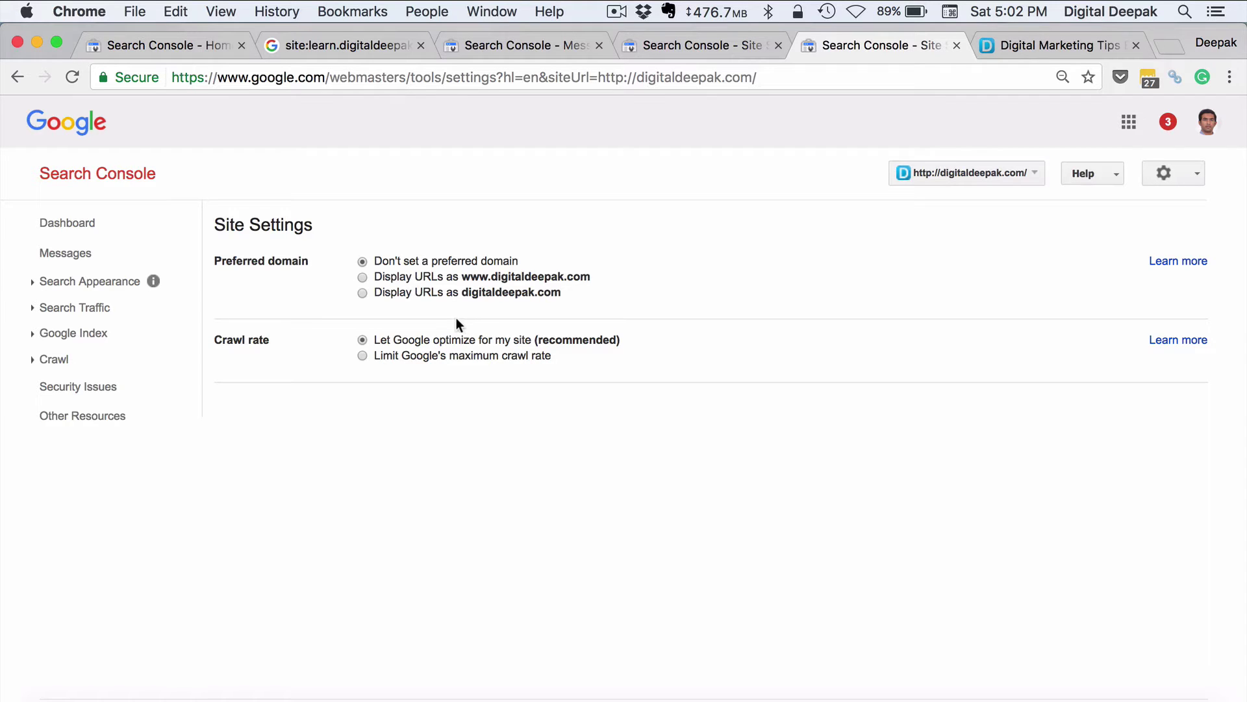
pyautogui.click(362, 293)
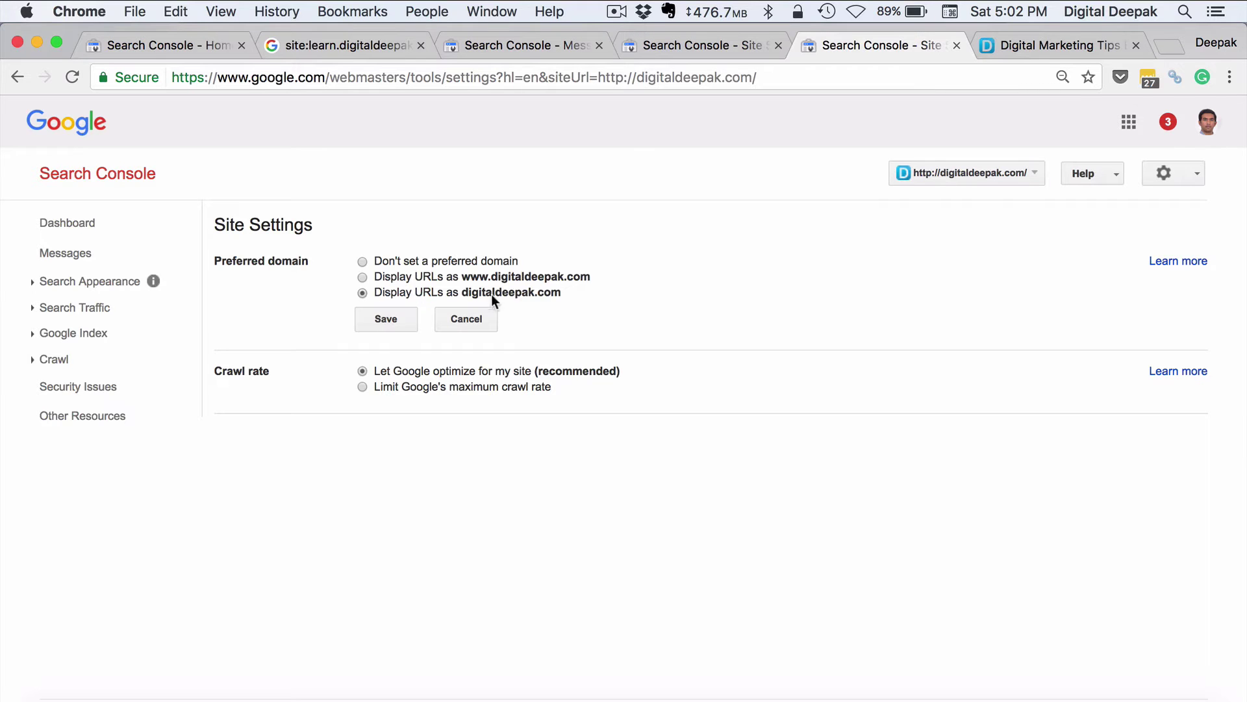
pyautogui.click(401, 321)
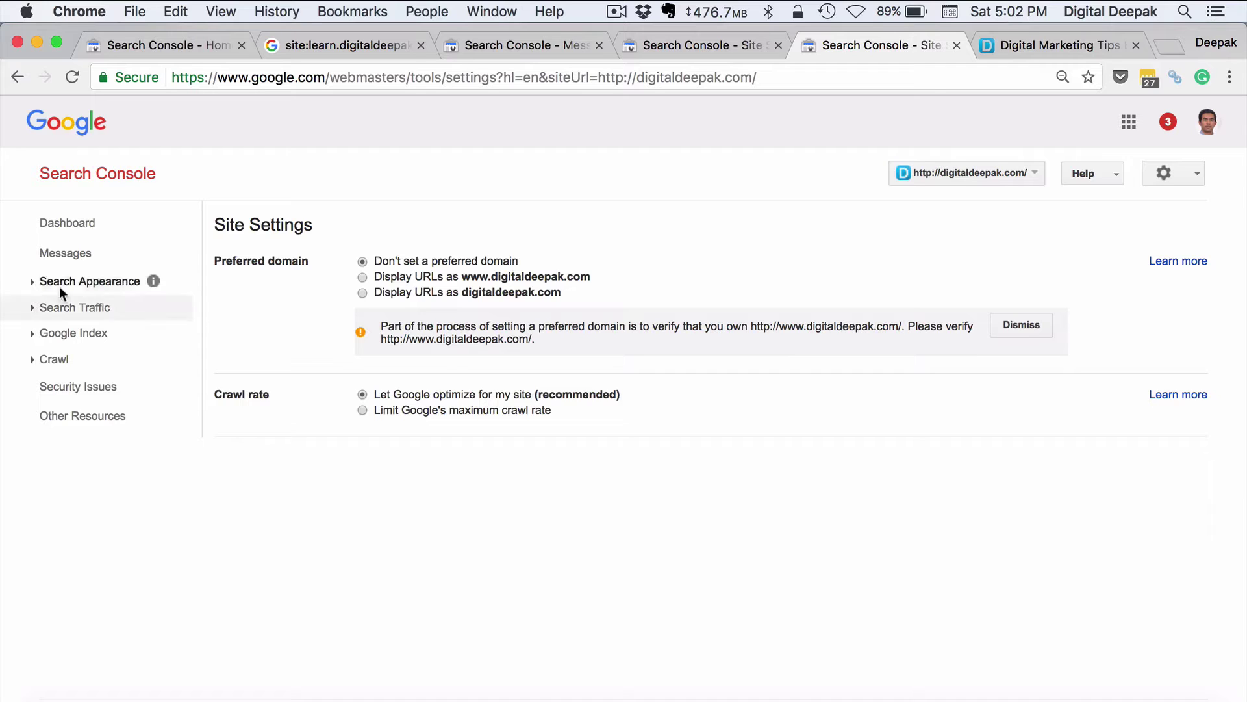
pyautogui.click(61, 226)
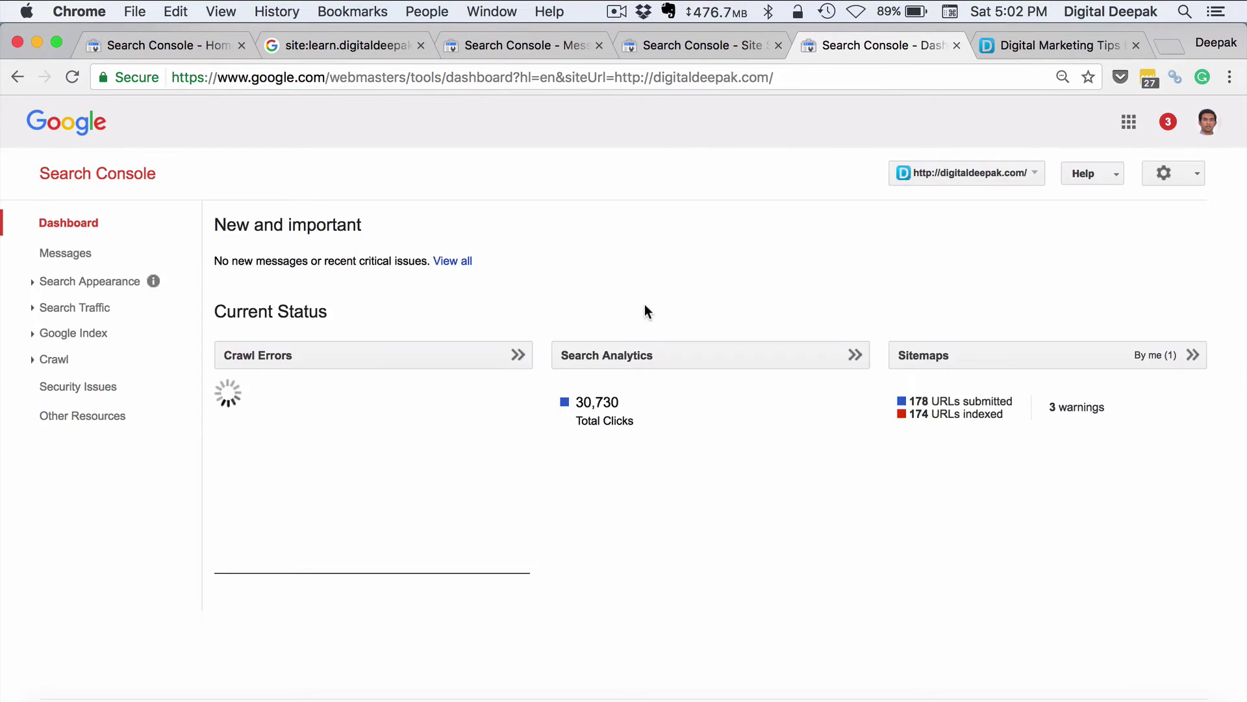
pyautogui.click(151, 182)
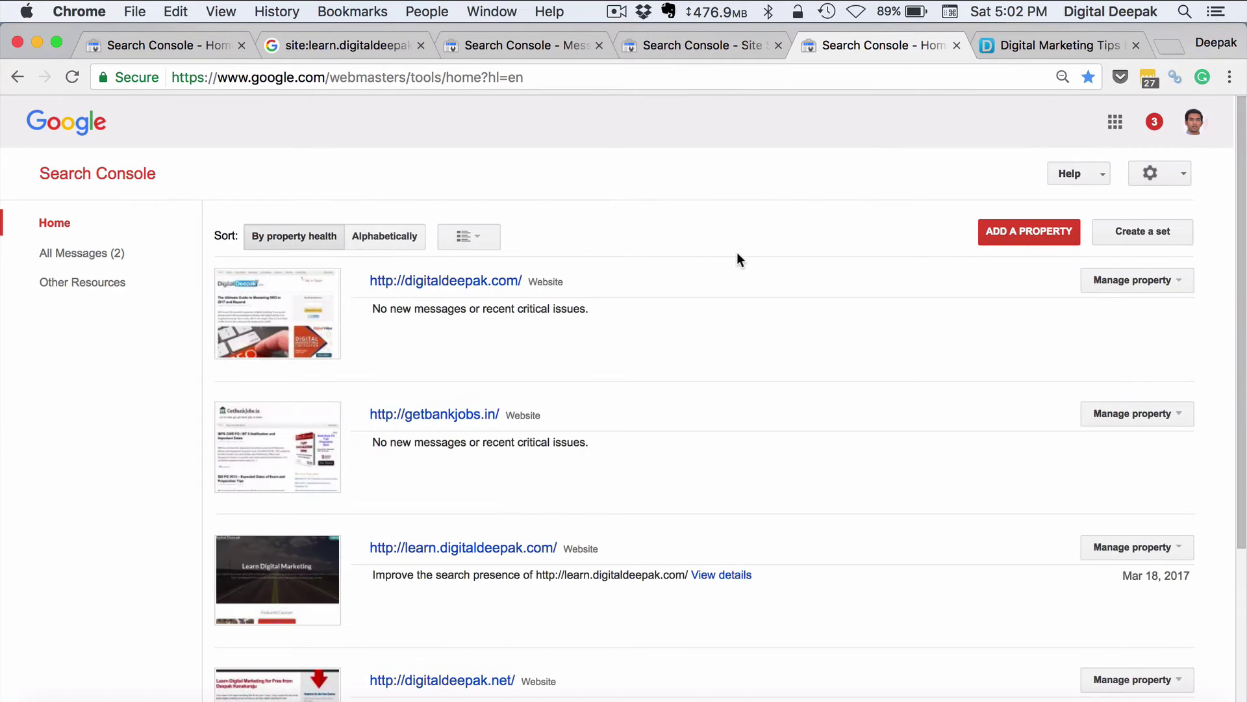
pyautogui.scroll(-5, 737, 253)
pyautogui.scroll(-1, 736, 258)
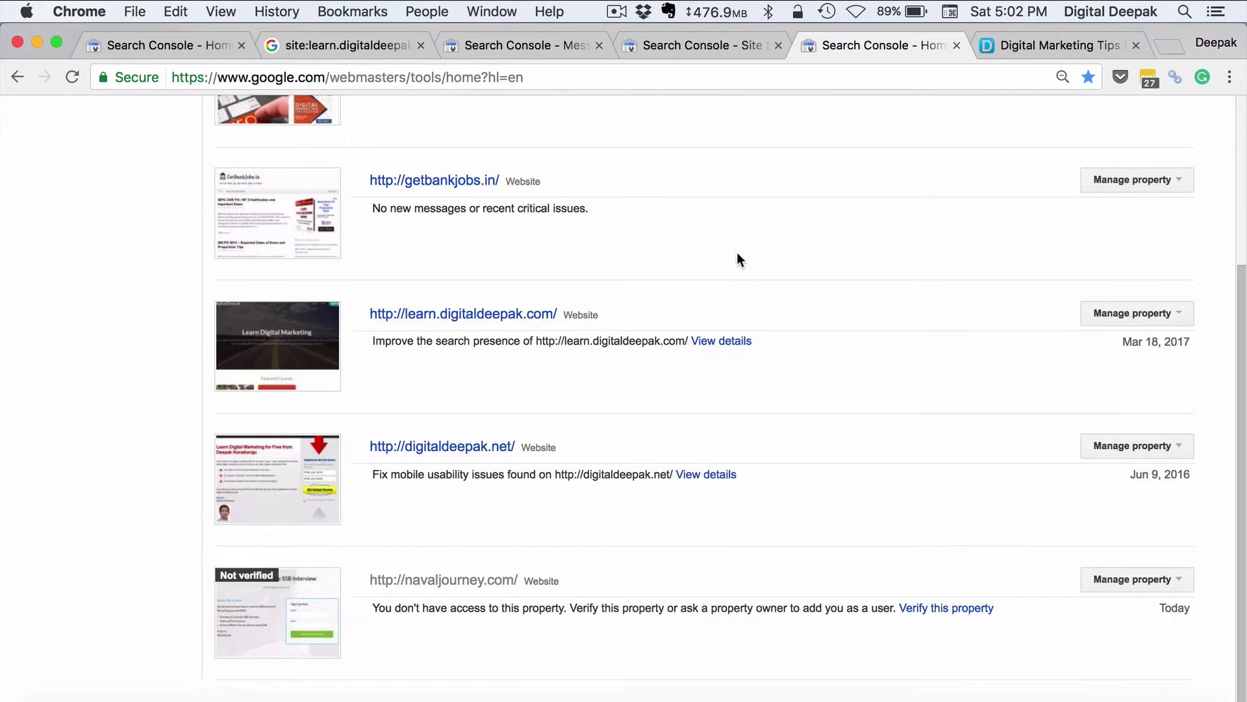
pyautogui.scroll(5, 737, 259)
pyautogui.click(1078, 232)
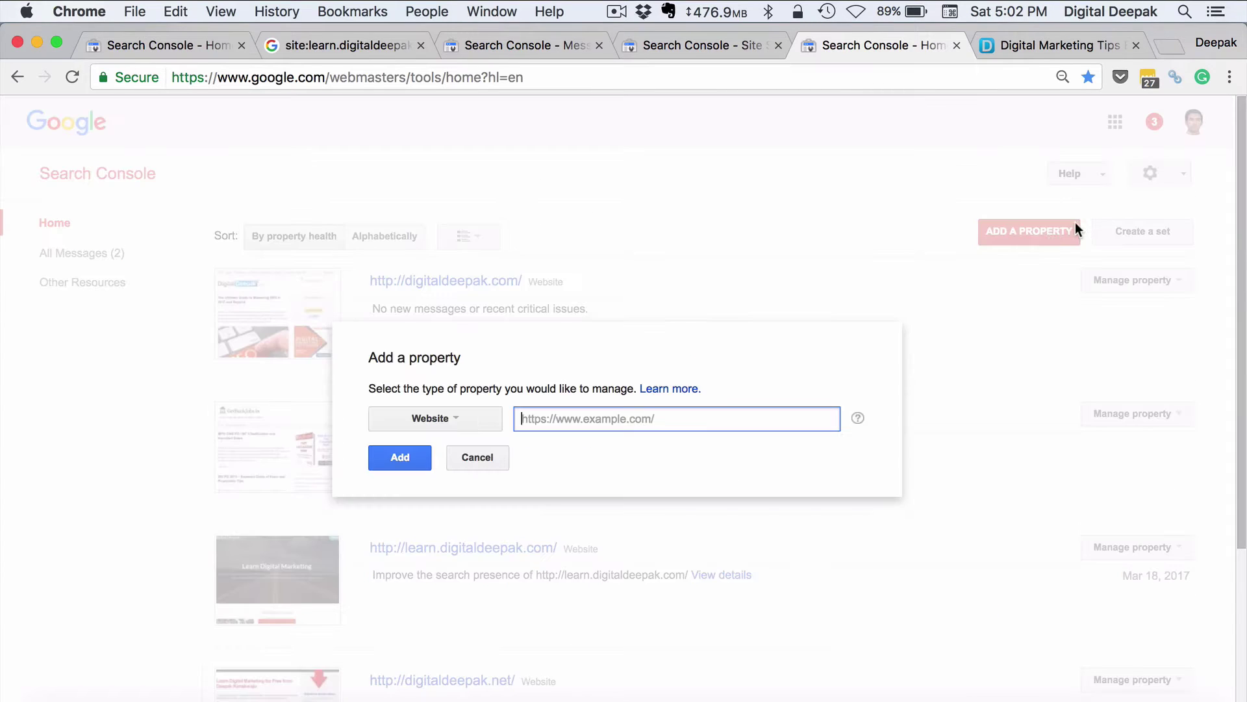
pyautogui.write('www.digital')
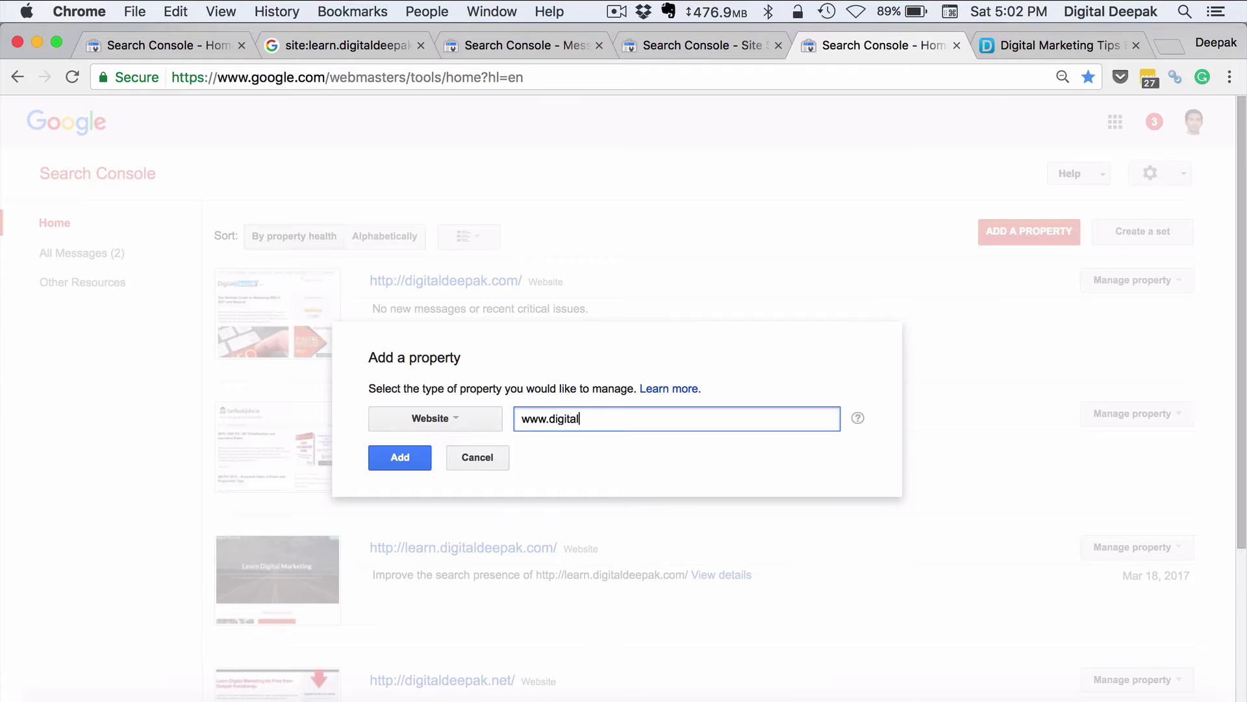
pyautogui.write('deepak.com')
pyautogui.click(403, 459)
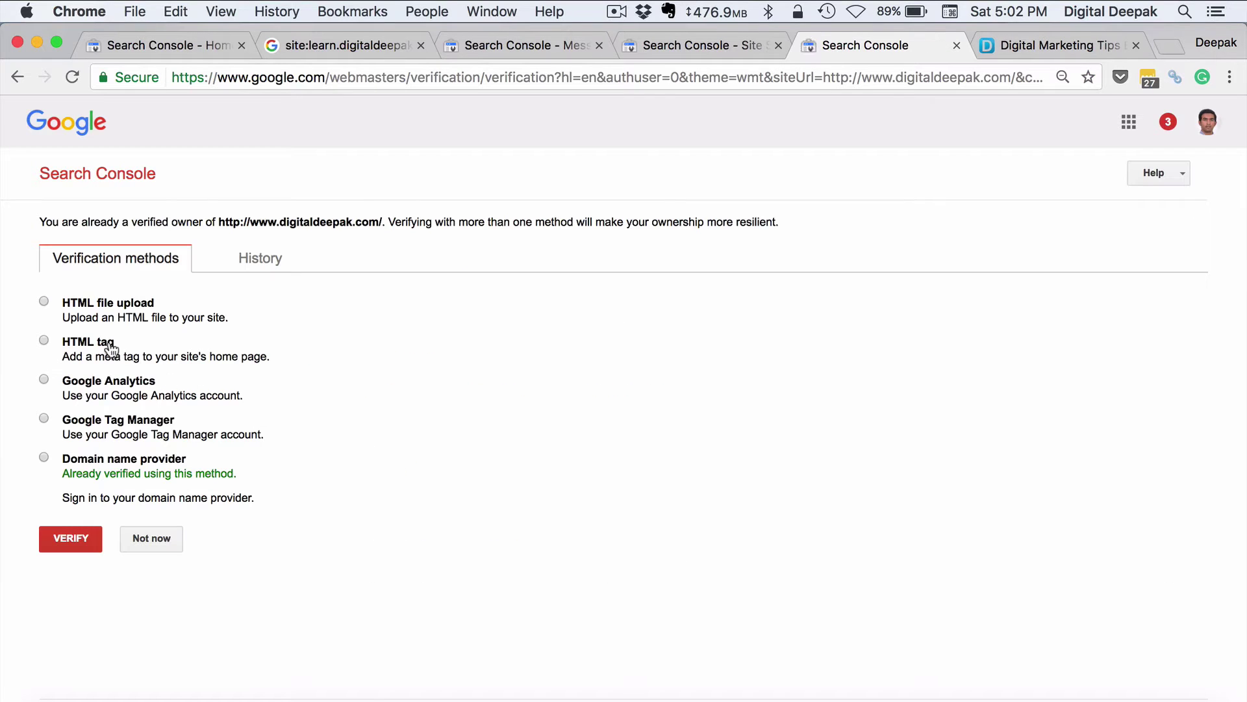
pyautogui.click(109, 344)
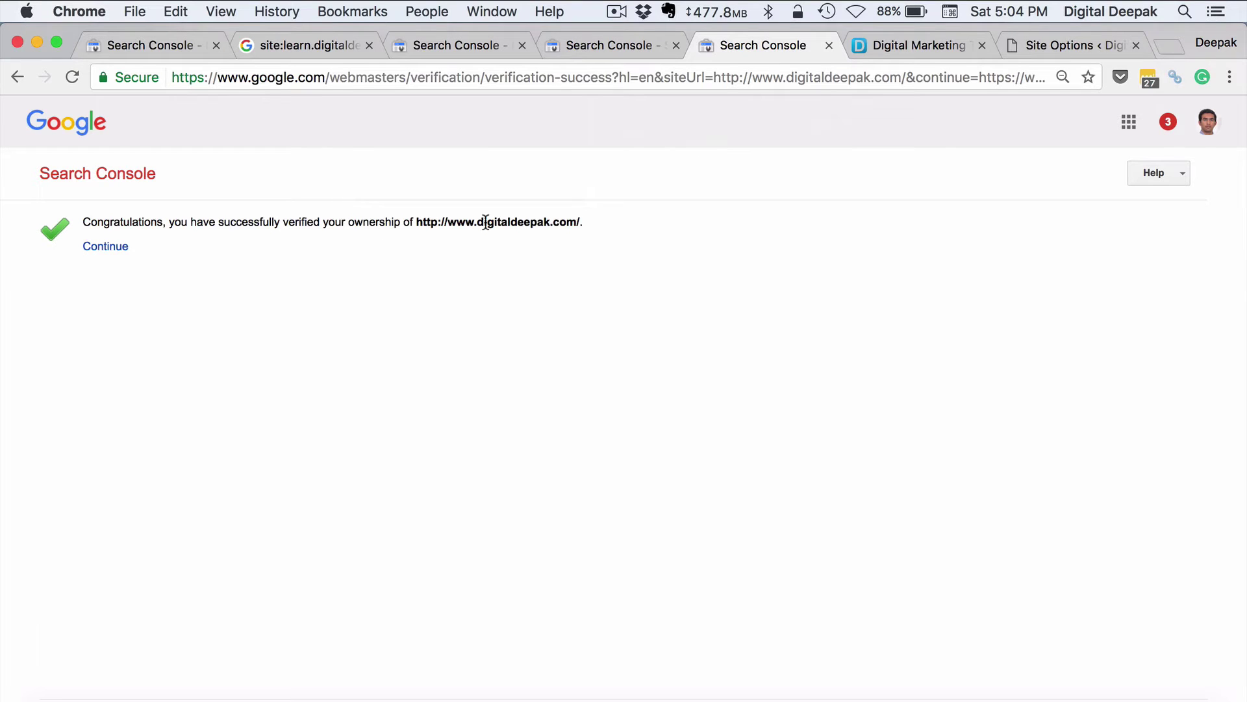
pyautogui.click(112, 250)
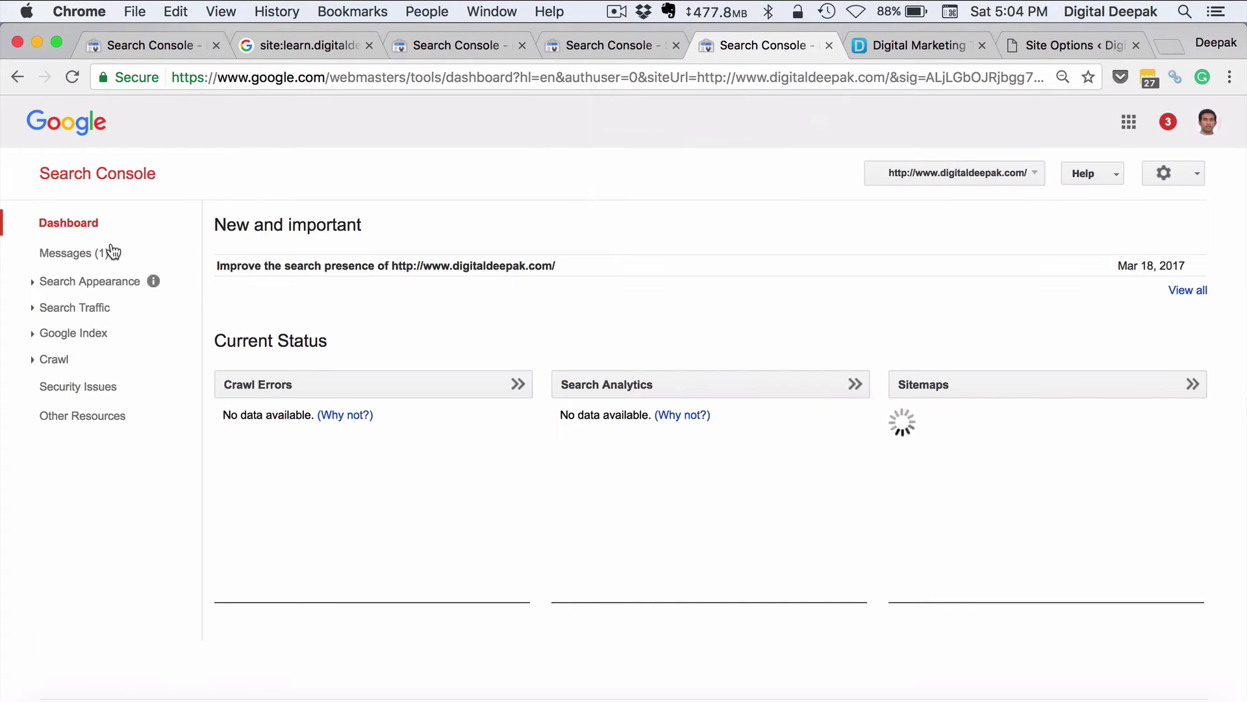
pyautogui.click(97, 224)
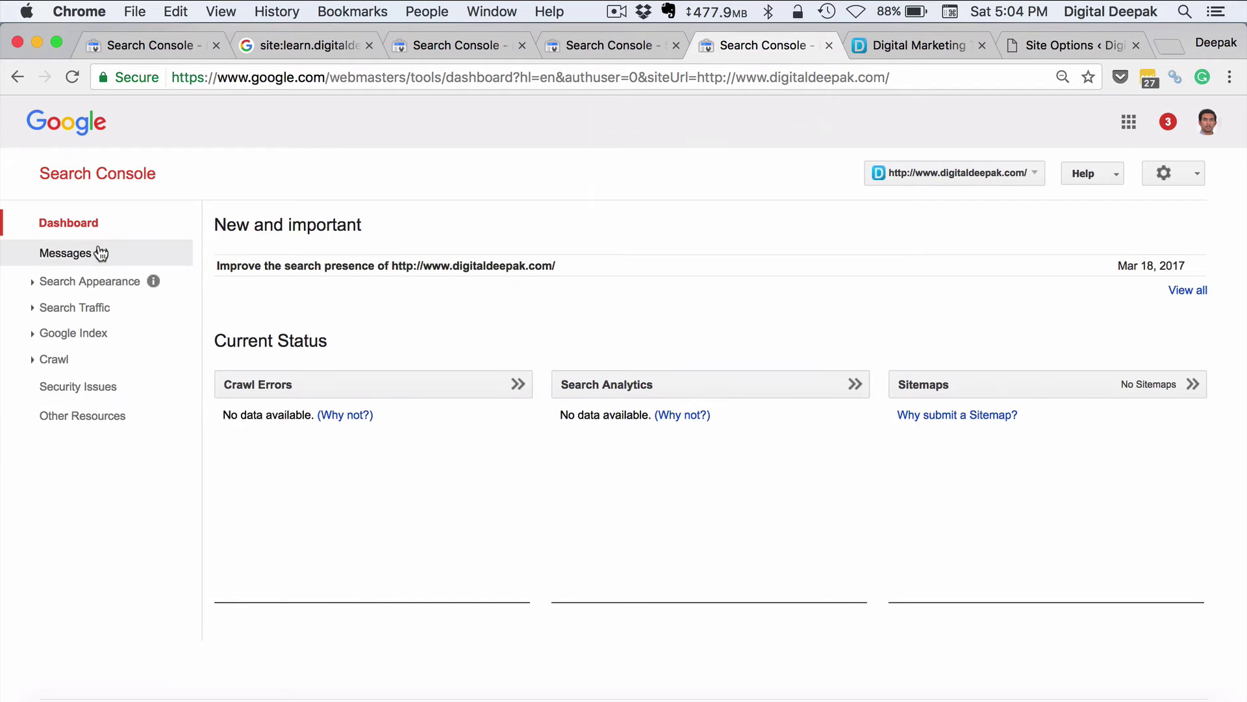
pyautogui.click(99, 252)
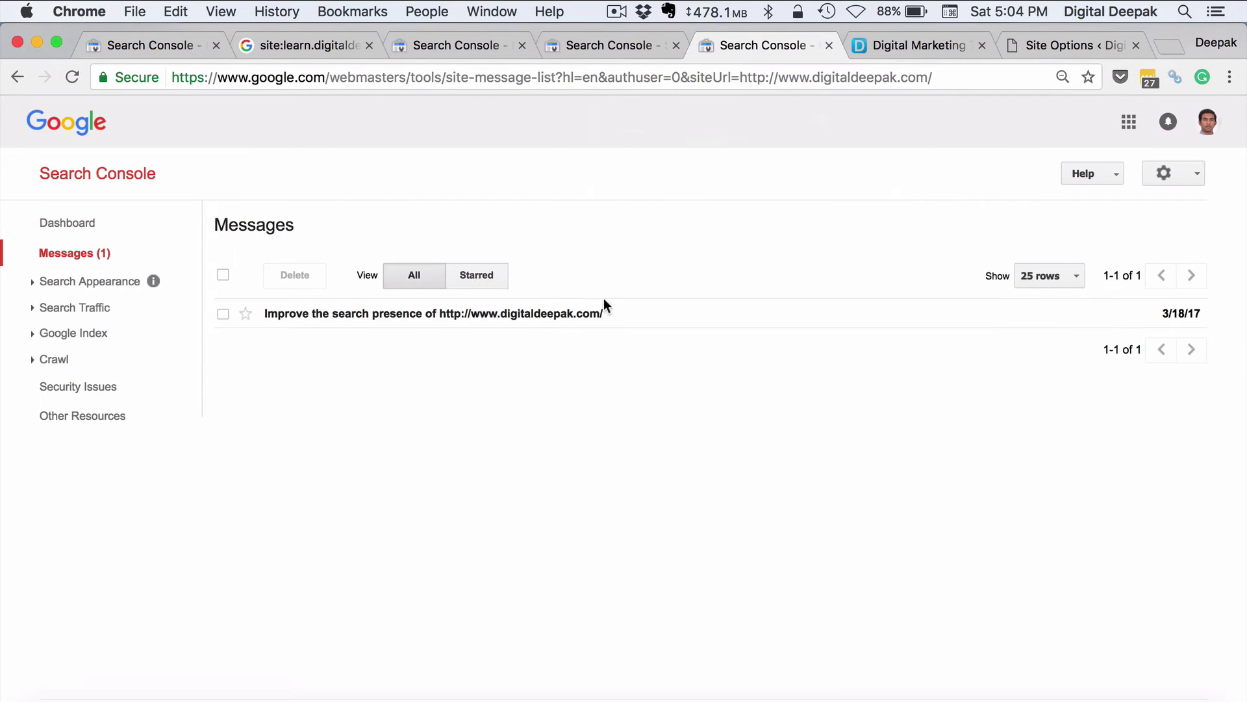
pyautogui.click(596, 315)
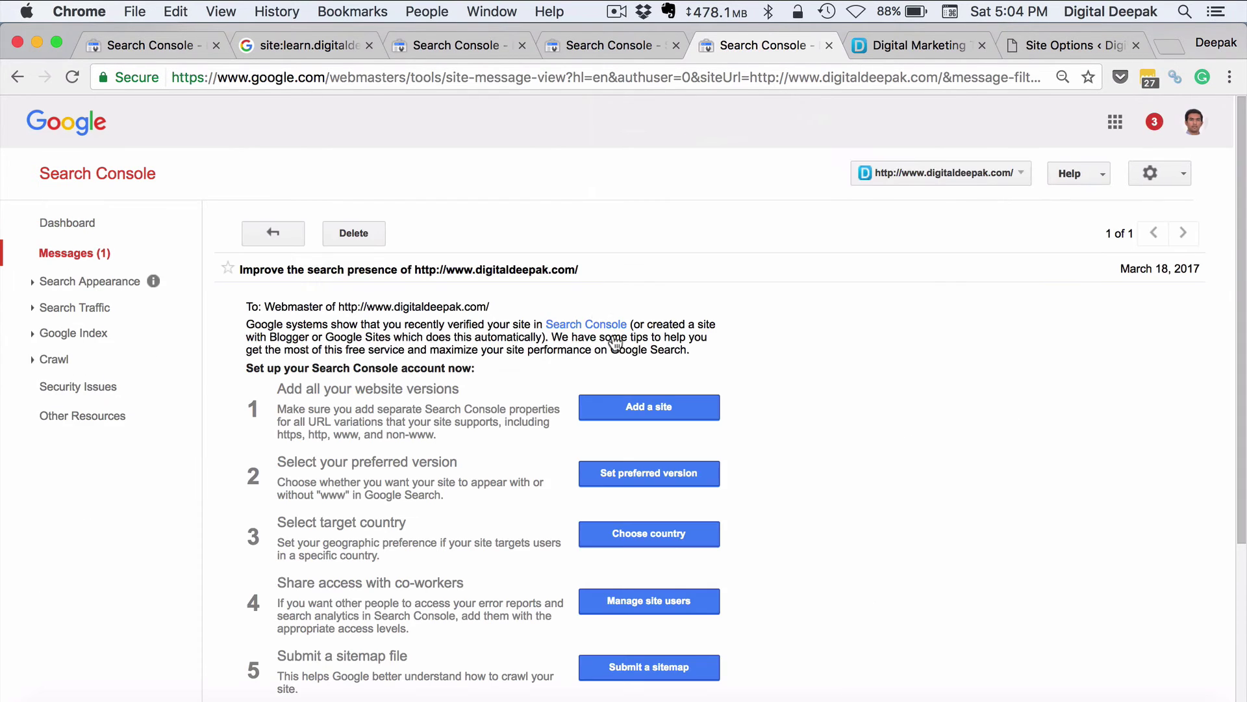
pyautogui.click(660, 477)
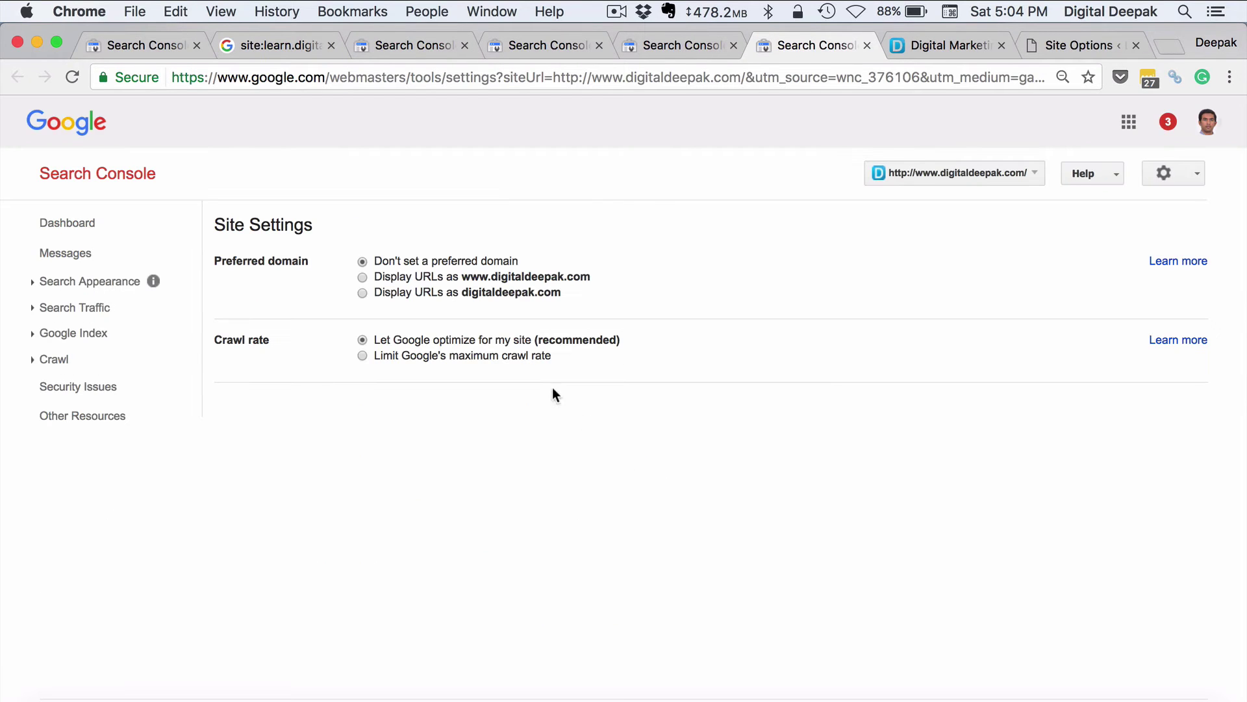
pyautogui.click(496, 295)
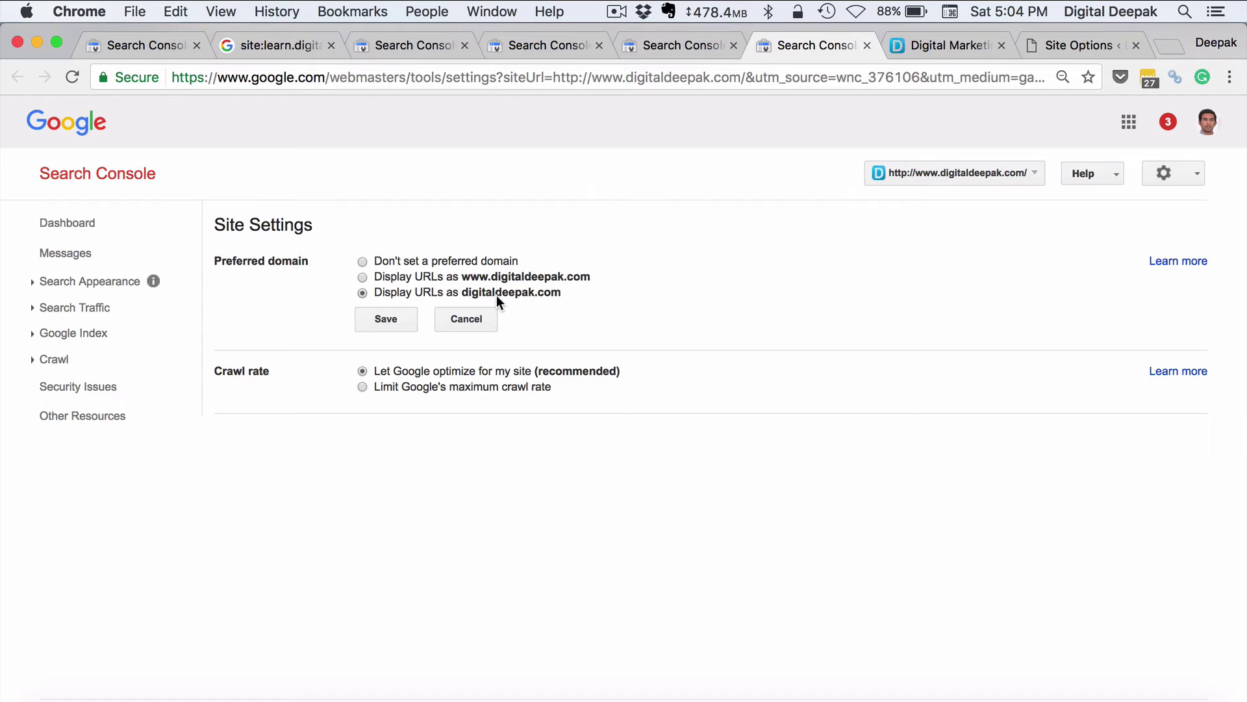
pyautogui.click(399, 321)
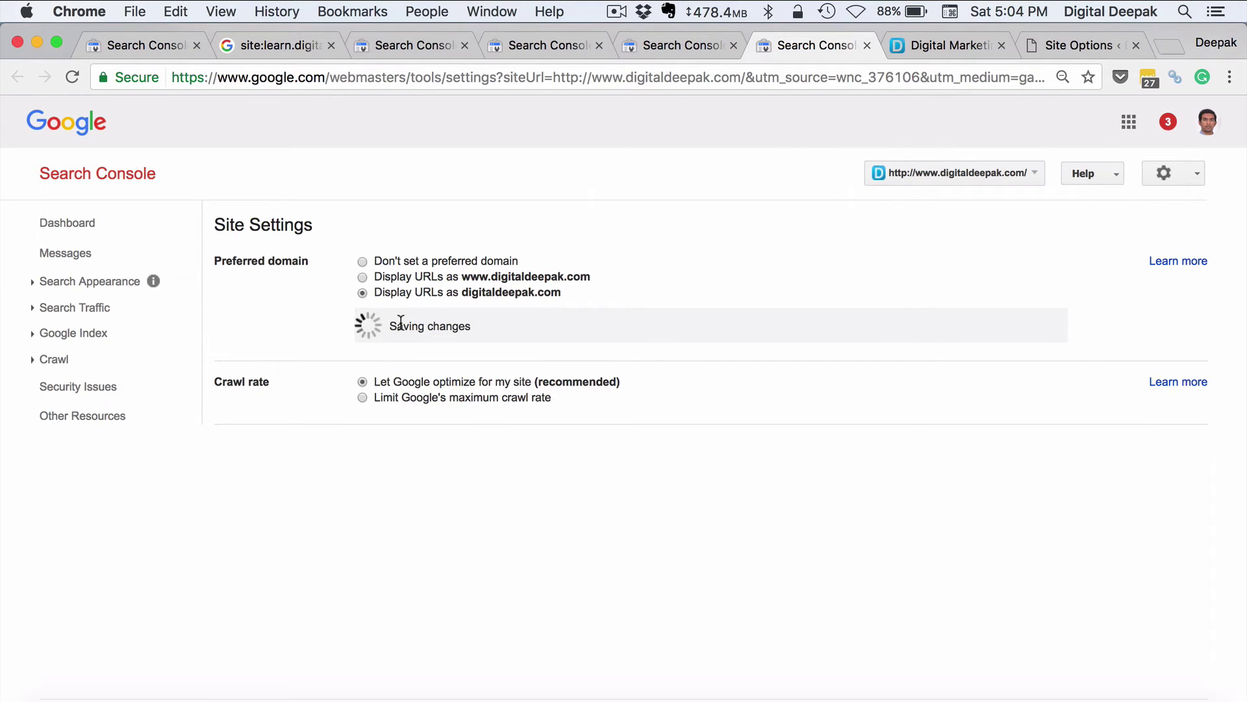
pyautogui.click(125, 179)
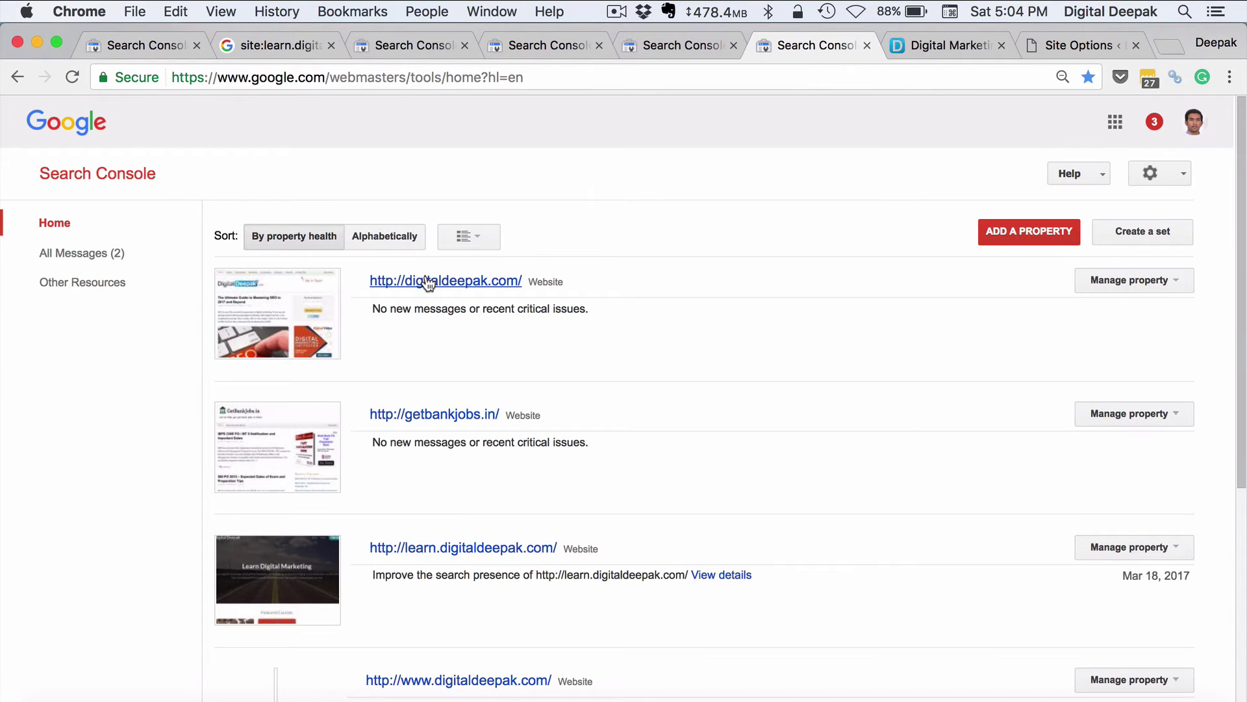
pyautogui.click(428, 282)
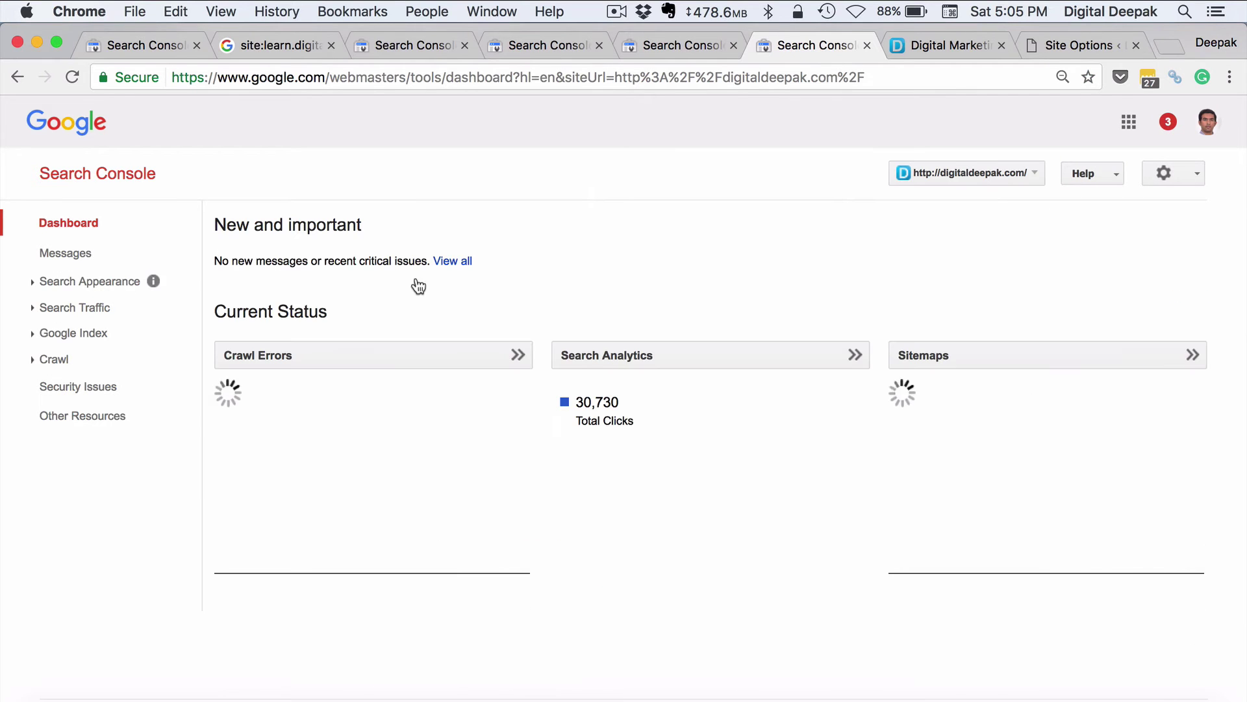
pyautogui.click(1189, 176)
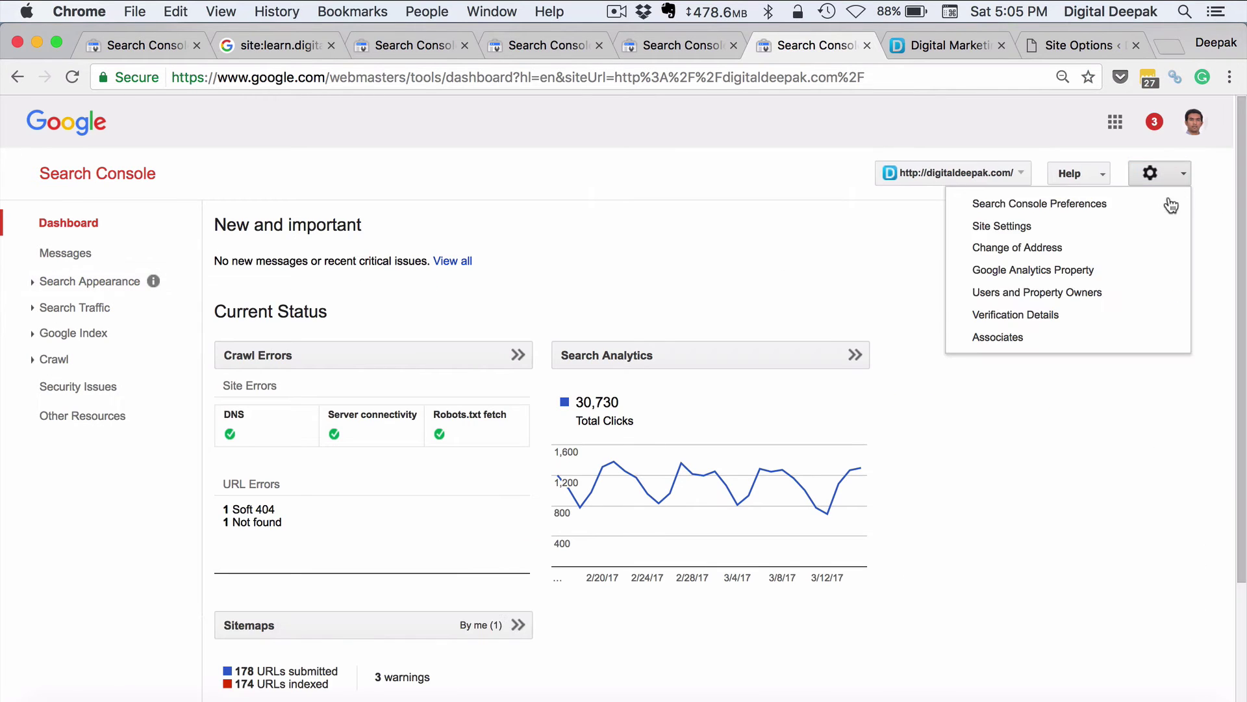
pyautogui.click(1155, 233)
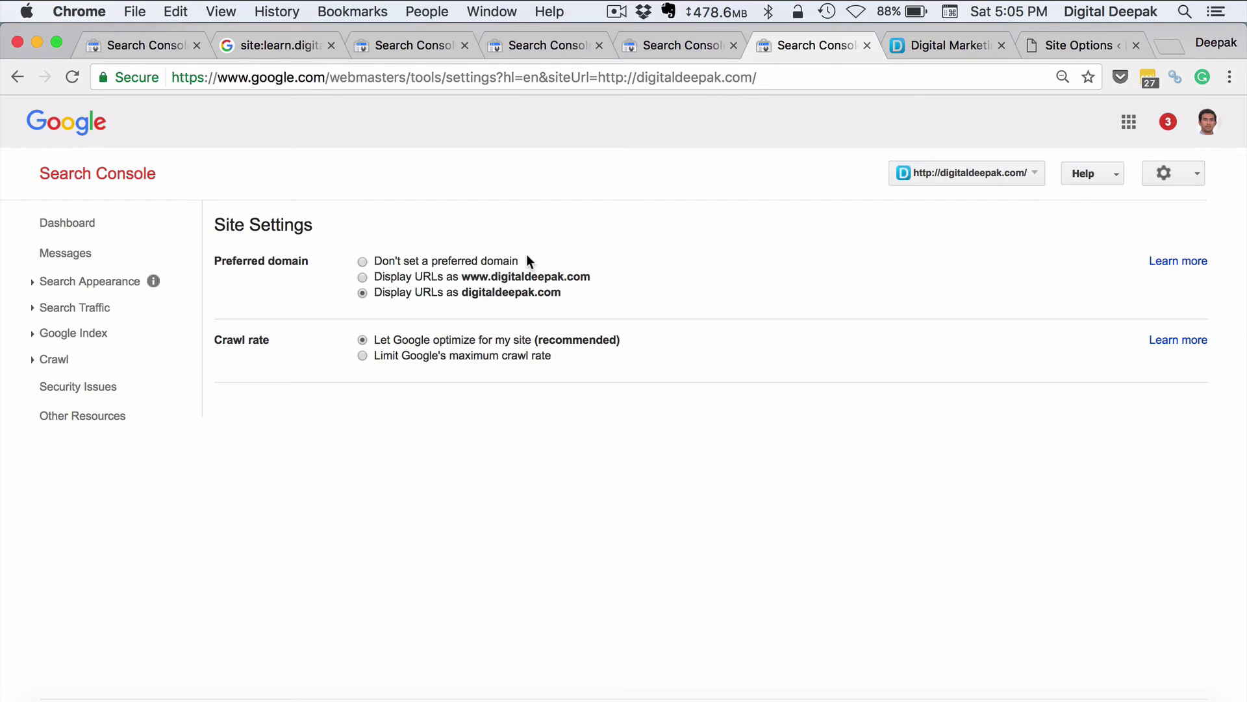
pyautogui.click(477, 294)
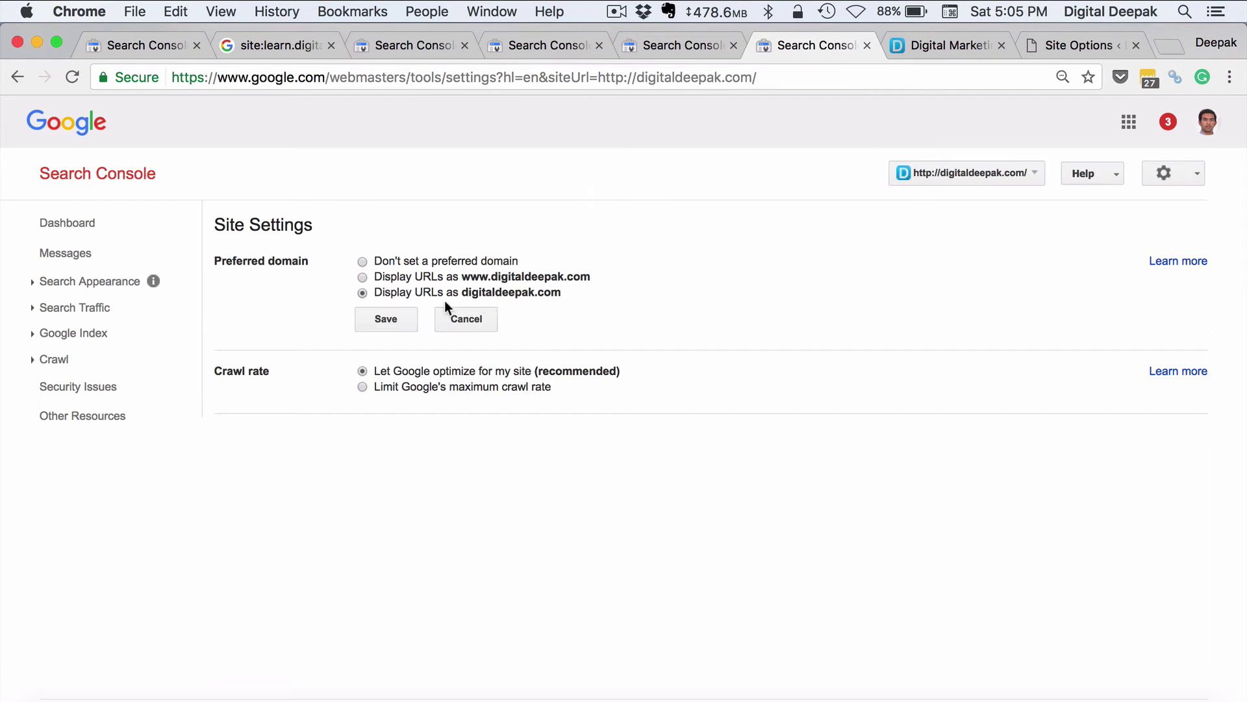
pyautogui.click(406, 318)
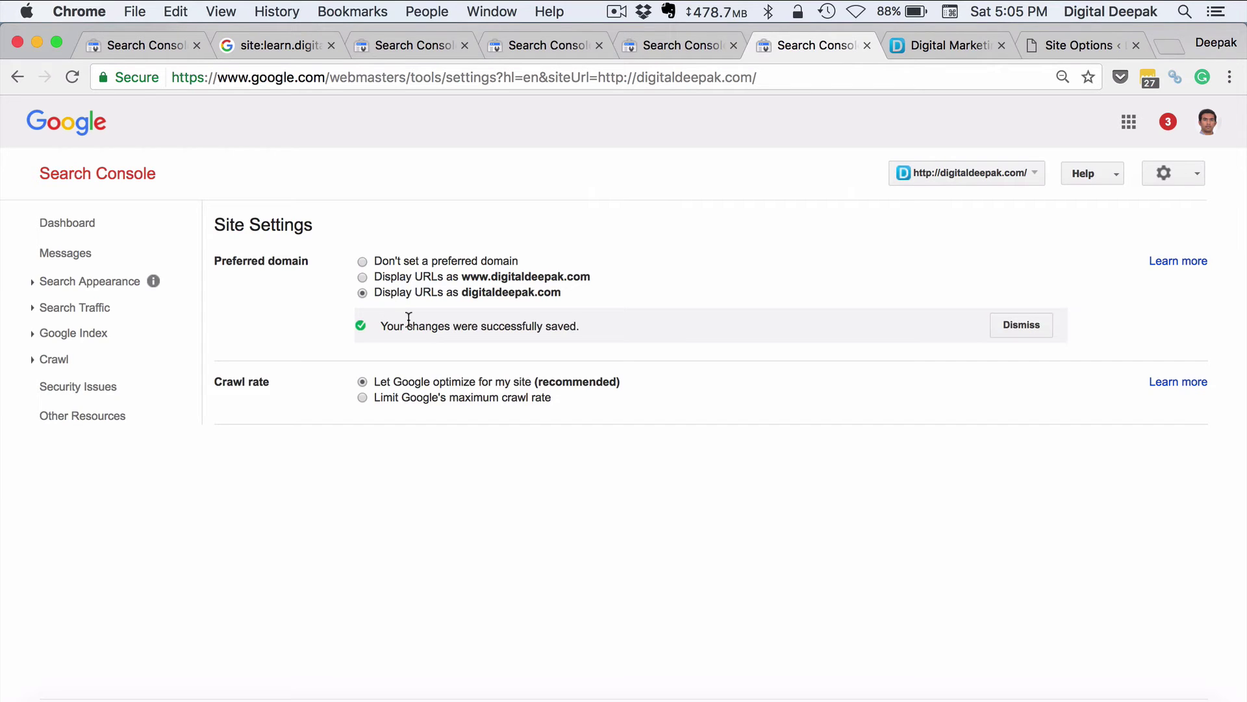
pyautogui.click(154, 180)
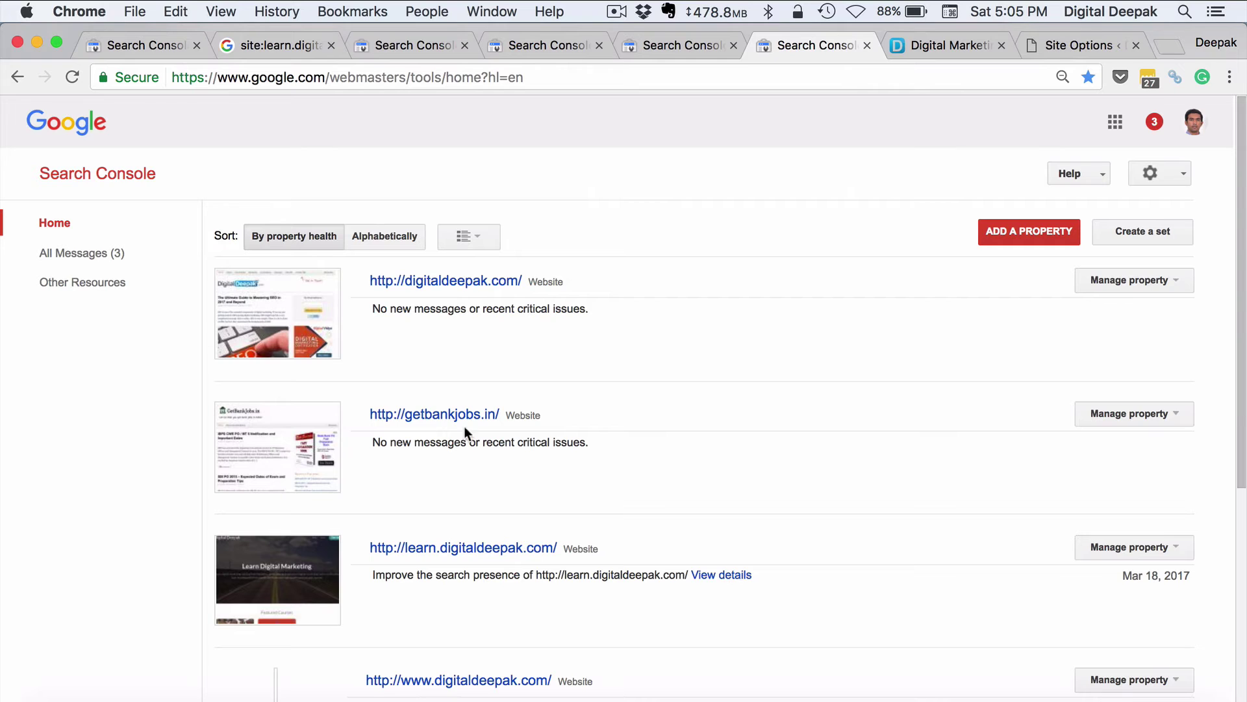
pyautogui.scroll(-1, 495, 624)
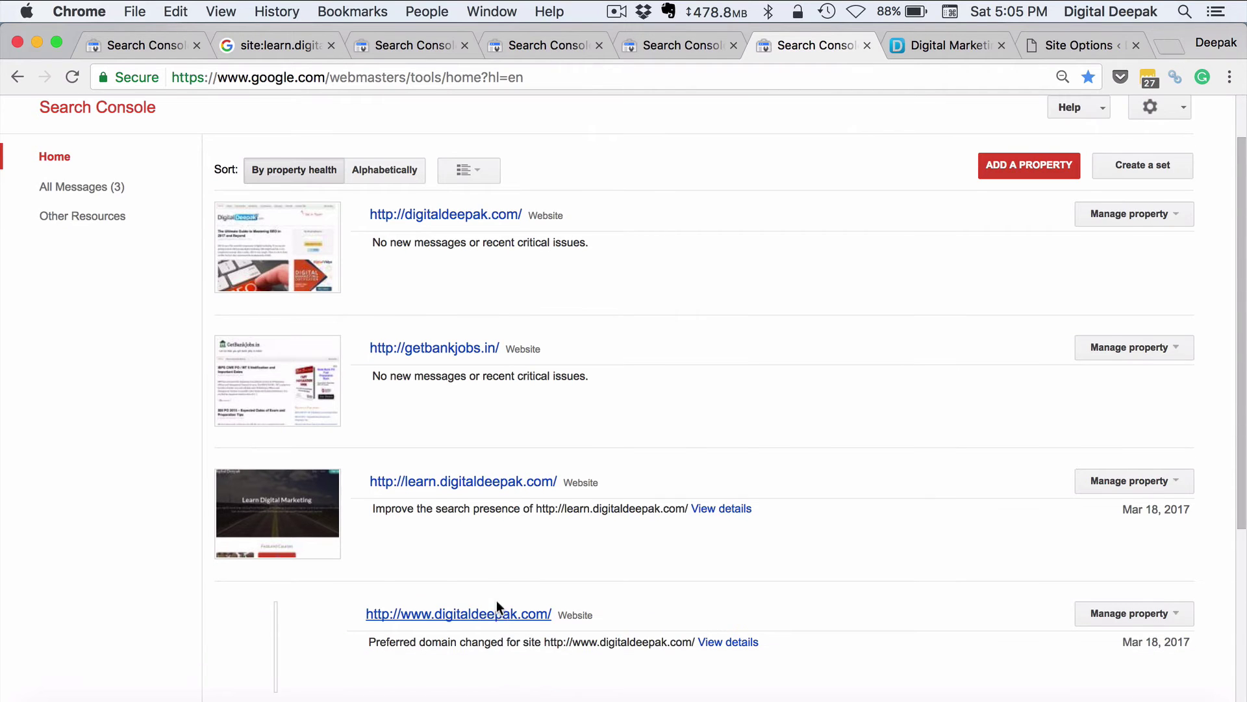
pyautogui.scroll(1, 494, 585)
pyautogui.click(93, 254)
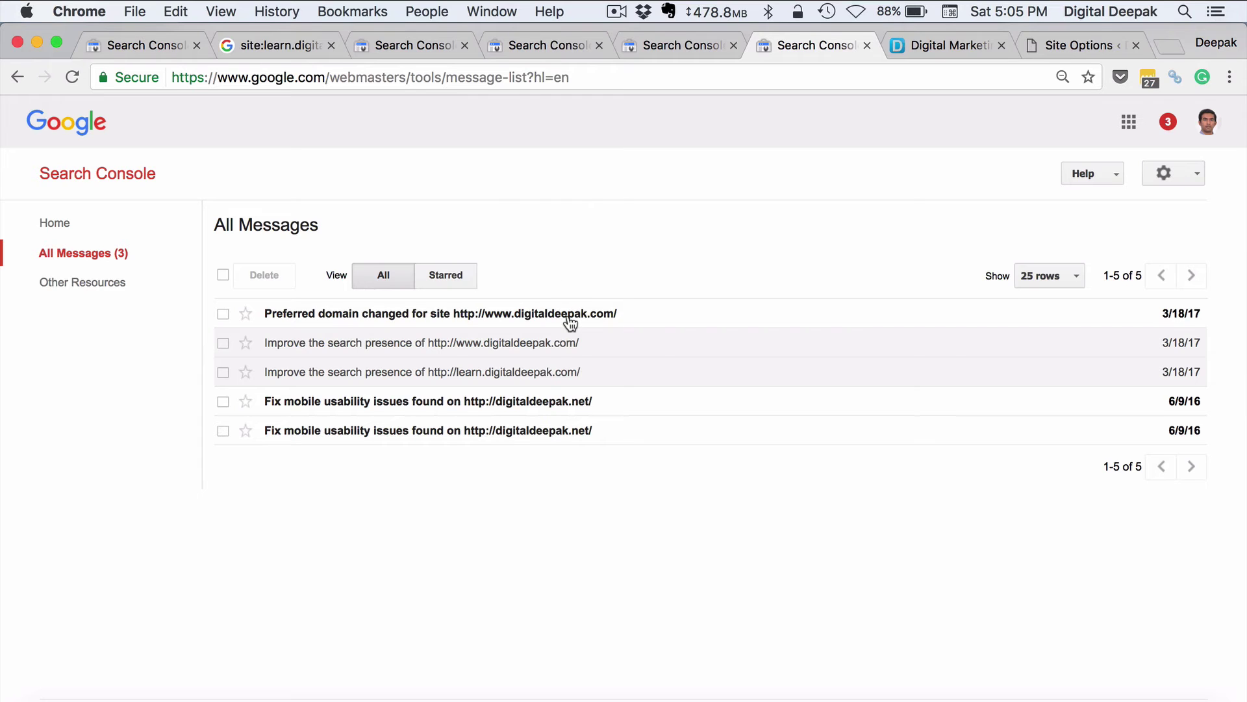
pyautogui.click(569, 318)
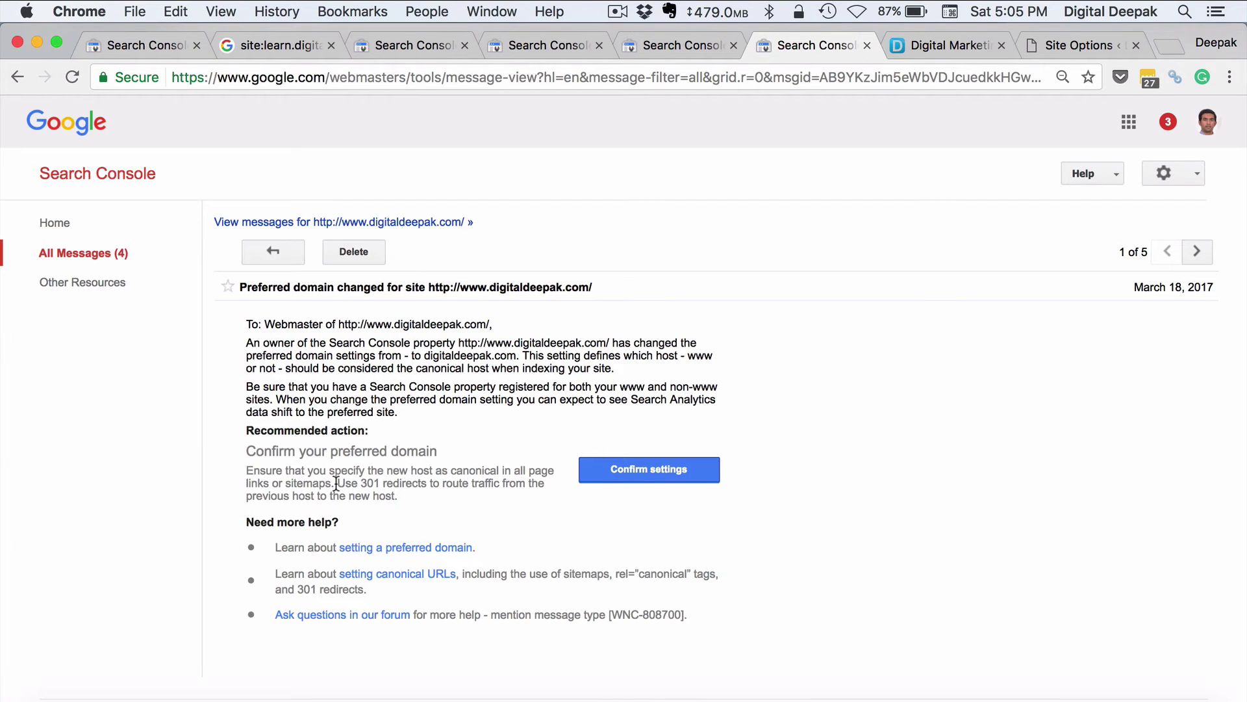
pyautogui.moveTo(337, 484); pyautogui.dragTo(502, 489)
pyautogui.click(502, 489)
pyautogui.click(1164, 45)
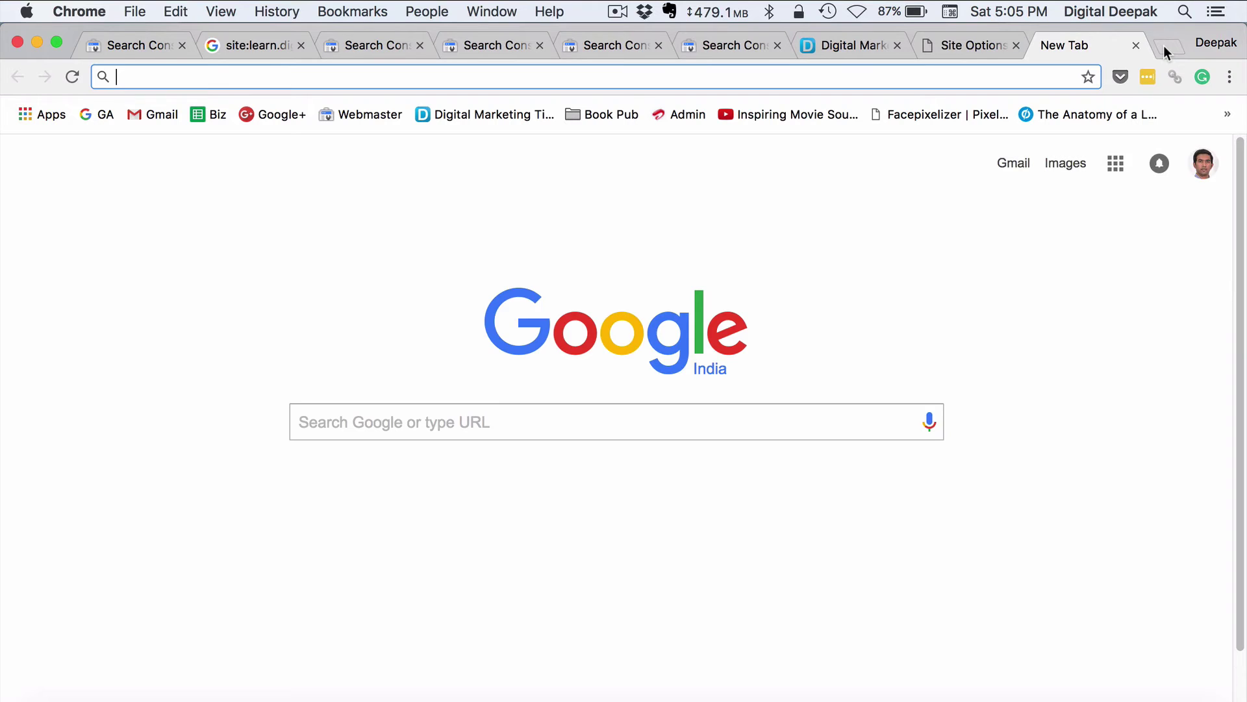
pyautogui.write('w')
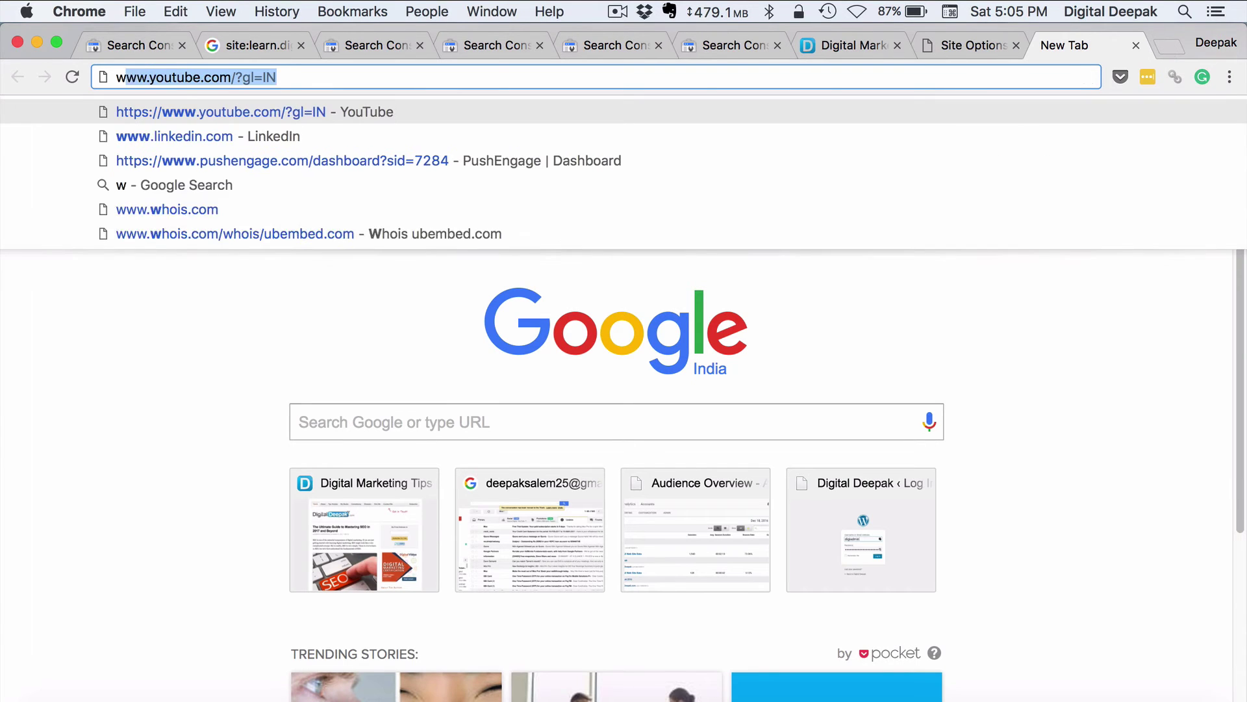
pyautogui.write('ww.digital')
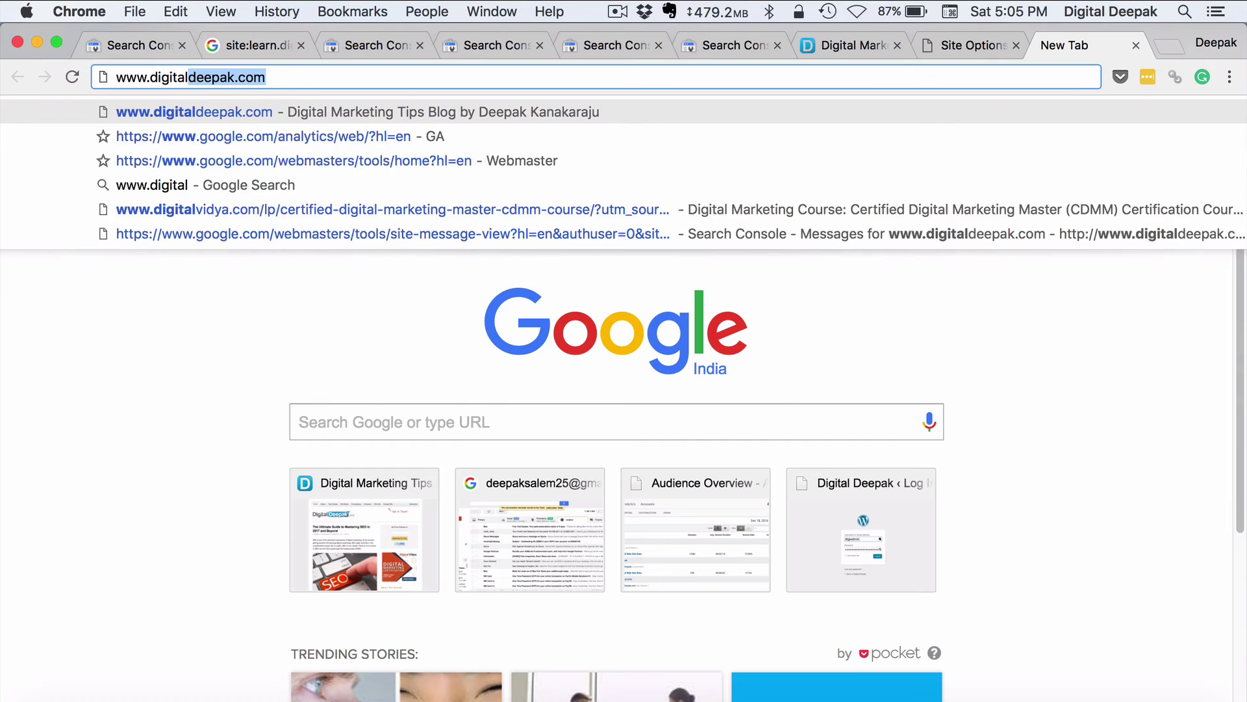
pyautogui.press('Return')
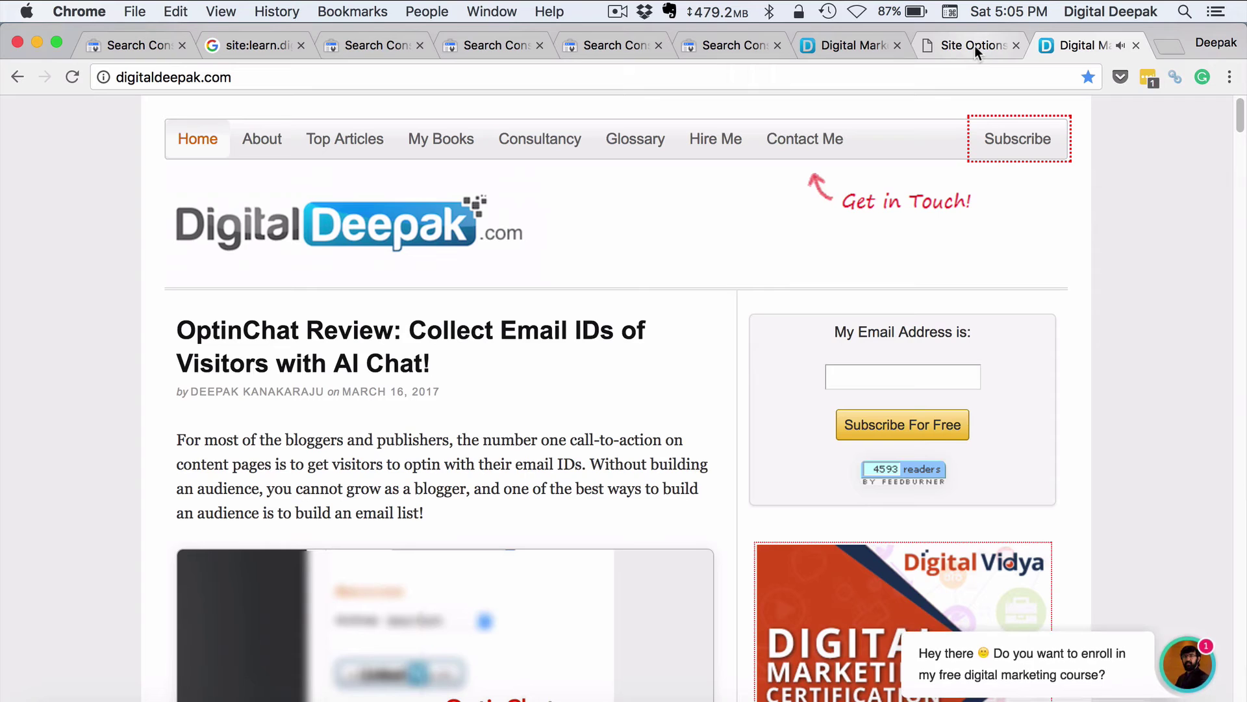
pyautogui.click(1162, 44)
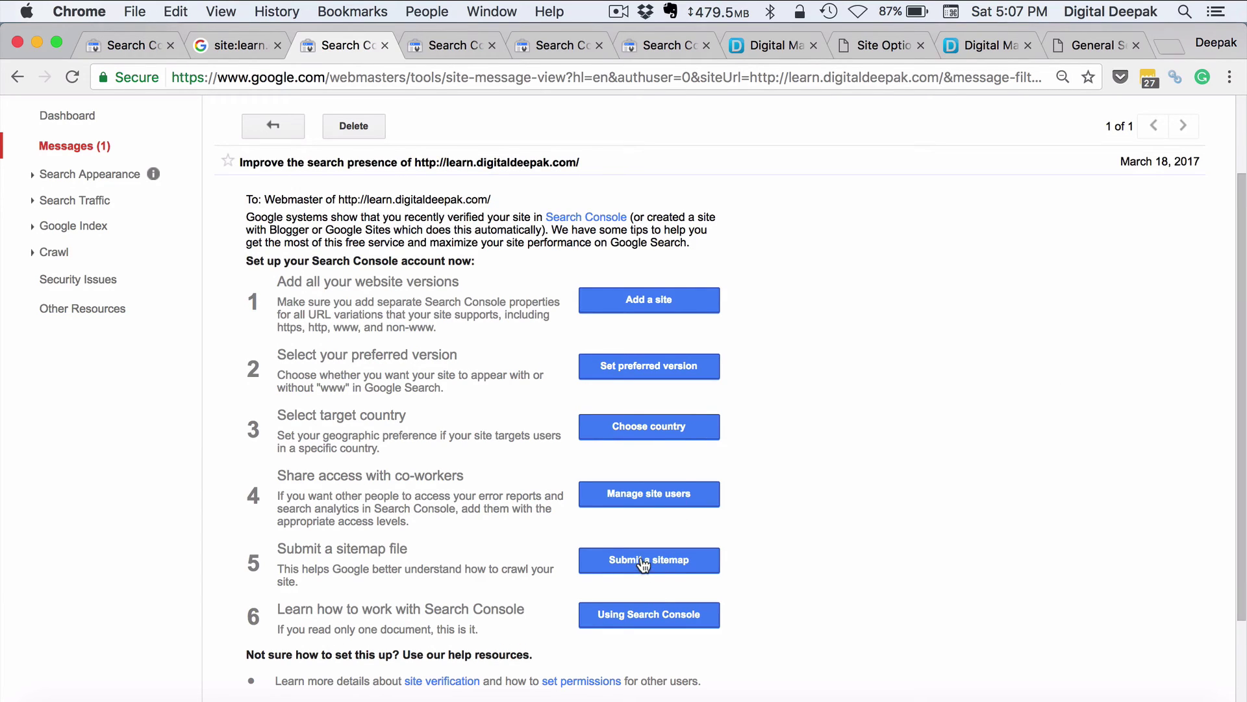
pyautogui.scroll(-3, 772, 563)
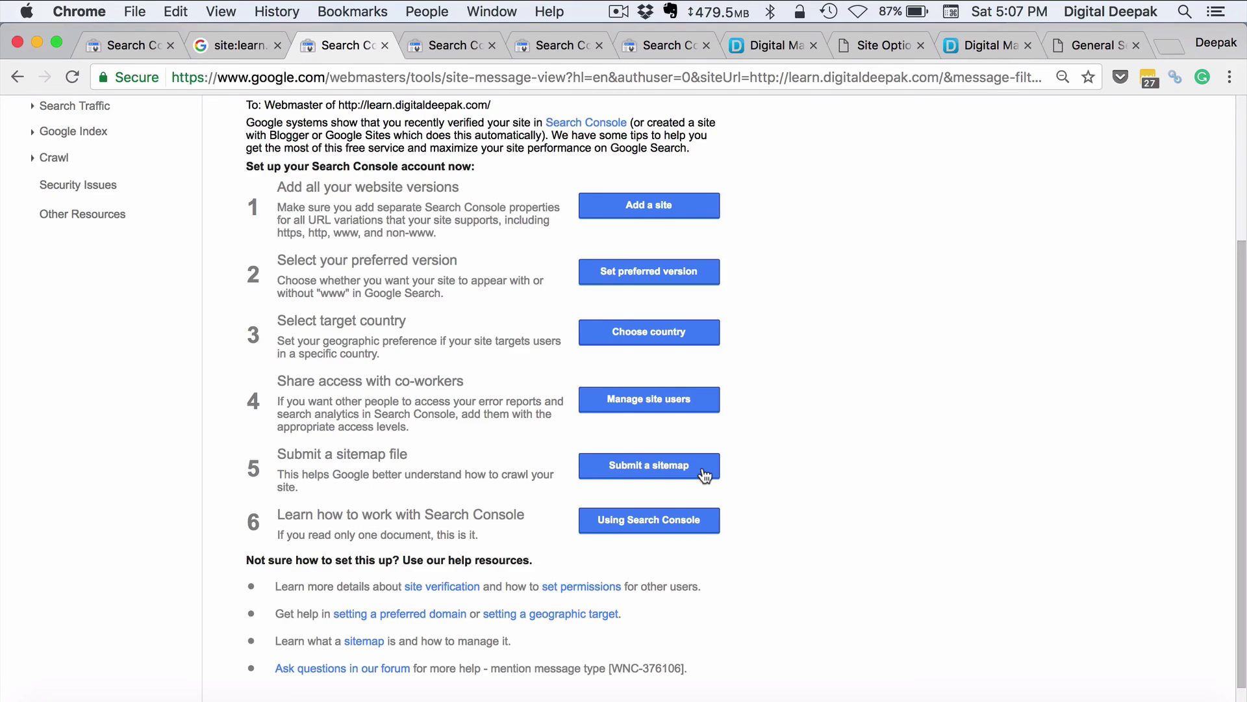
pyautogui.scroll(-2, 704, 476)
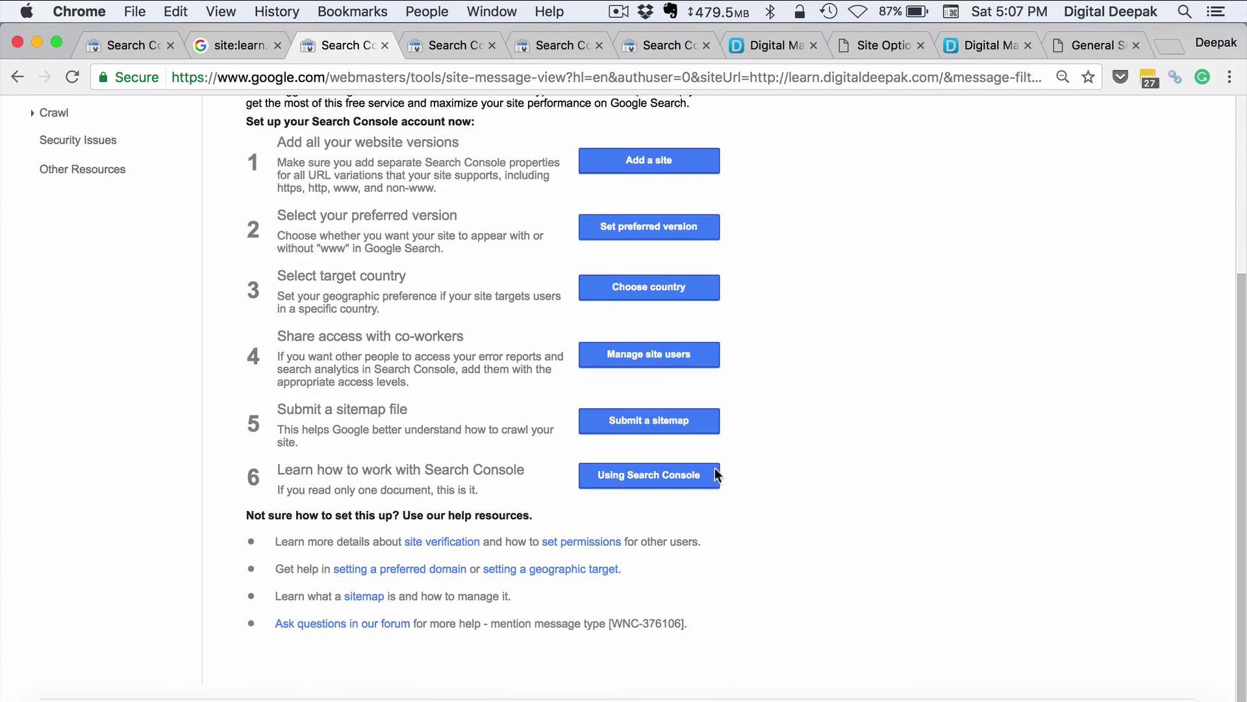
pyautogui.click(693, 474)
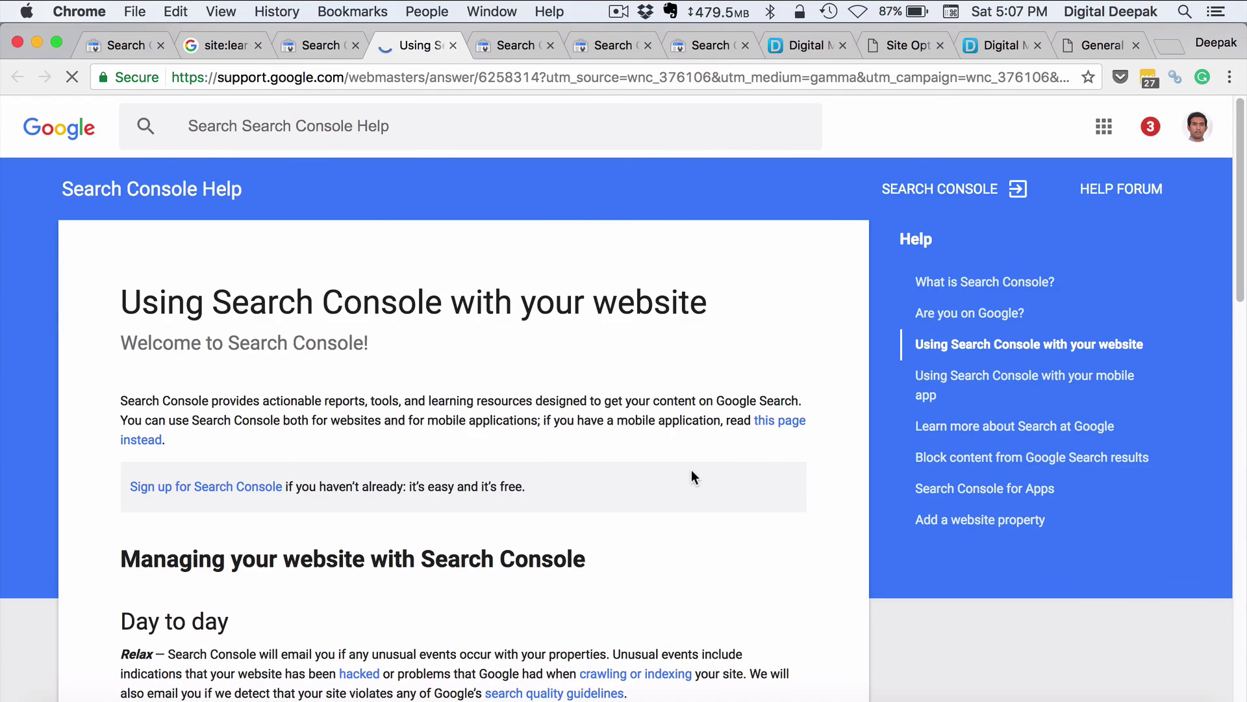
pyautogui.scroll(-15, 692, 470)
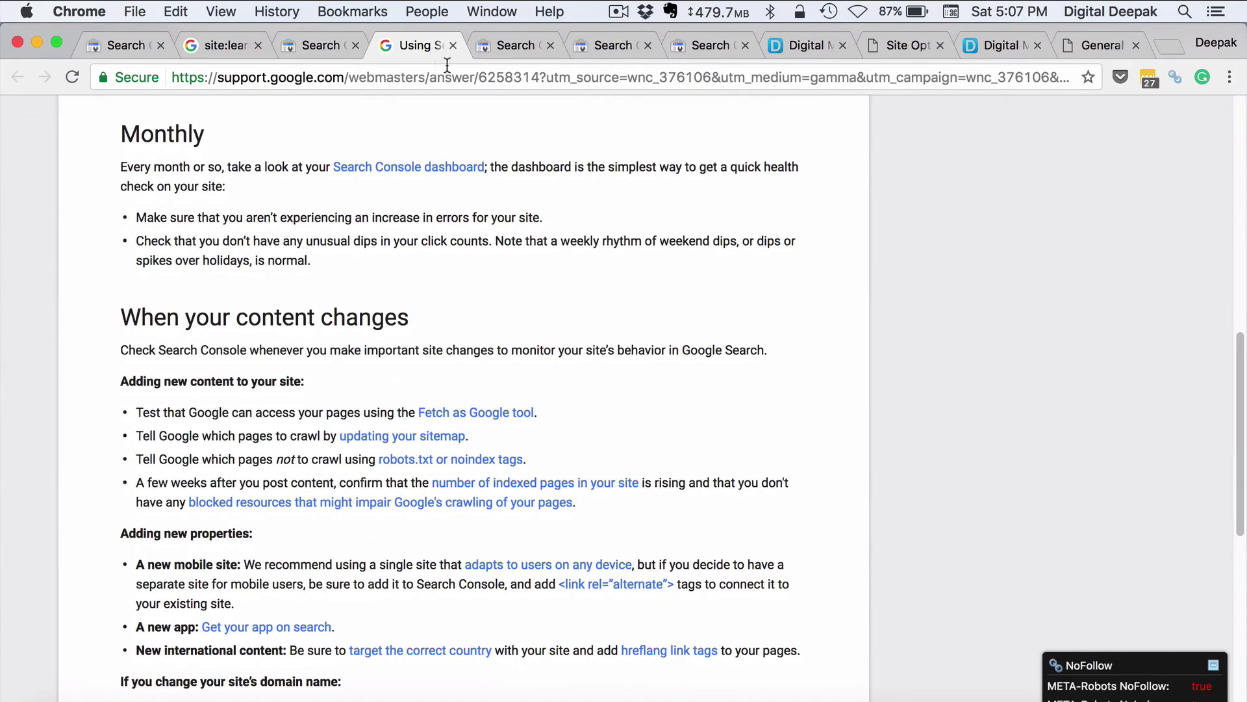
pyautogui.click(321, 44)
pyautogui.scroll(5, 253, 268)
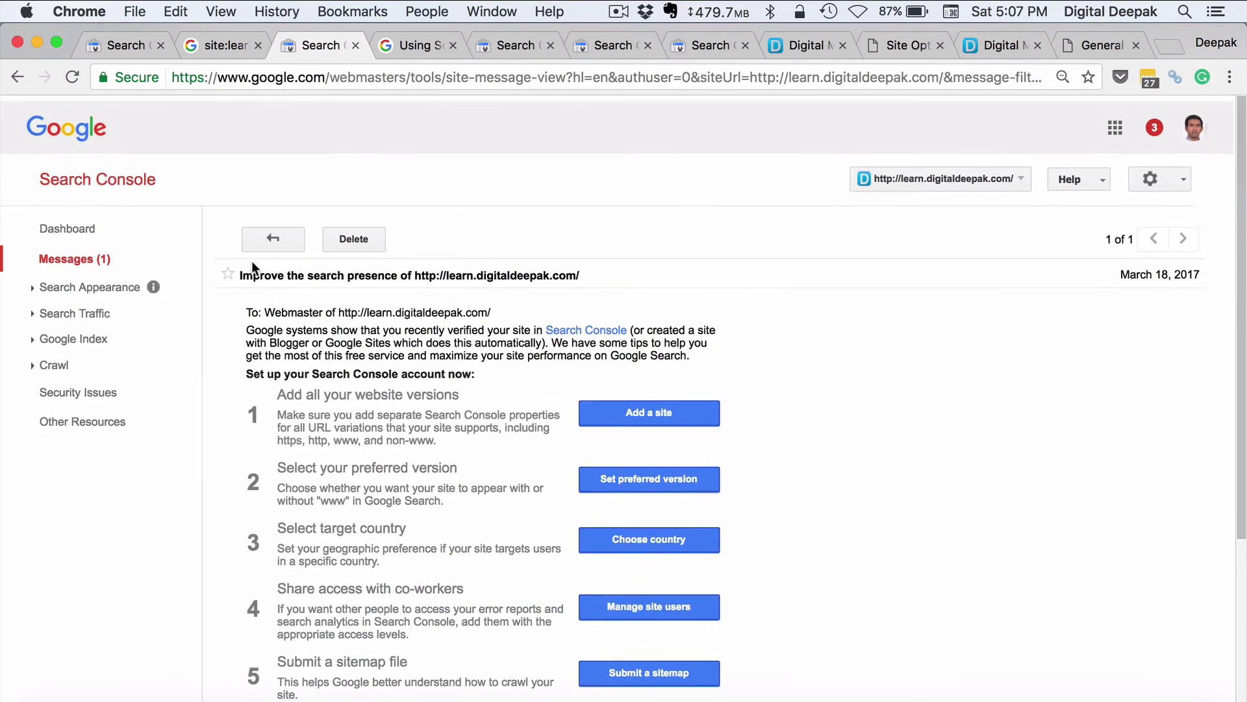